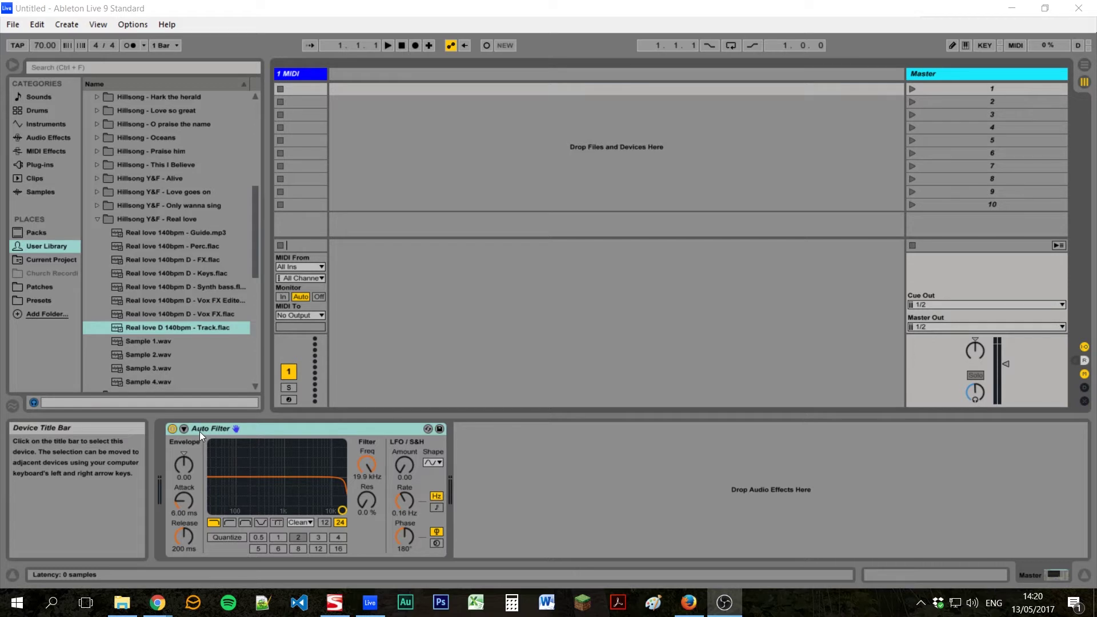
- Create a new empty Live Set and bring up the Hillsong Y&F - Real love stems folder
click(13, 24)
click(48, 41)
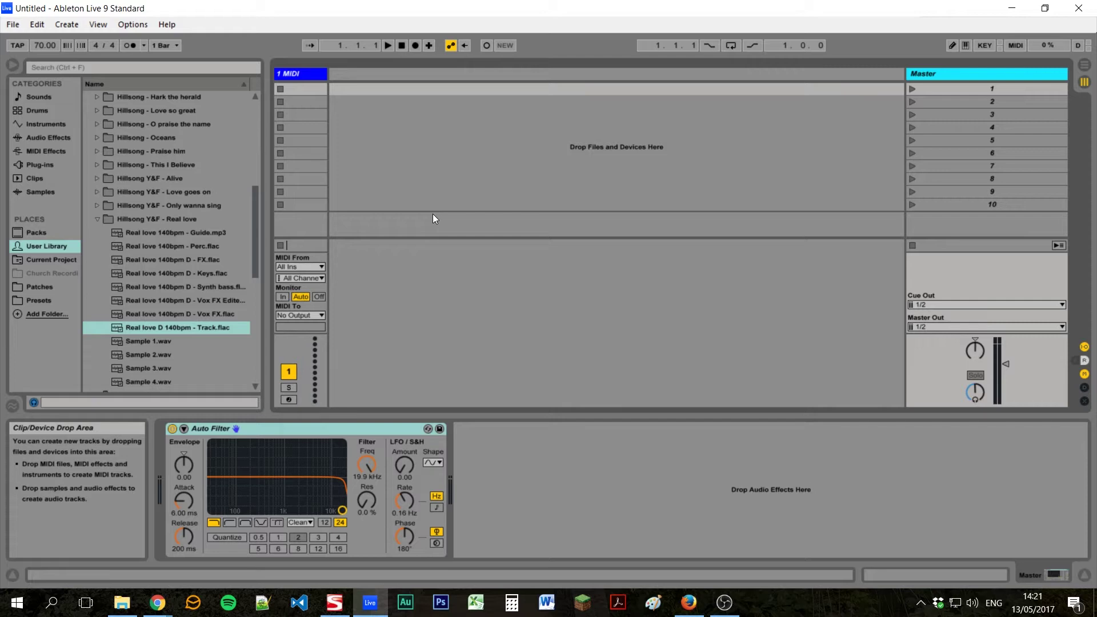
click(122, 602)
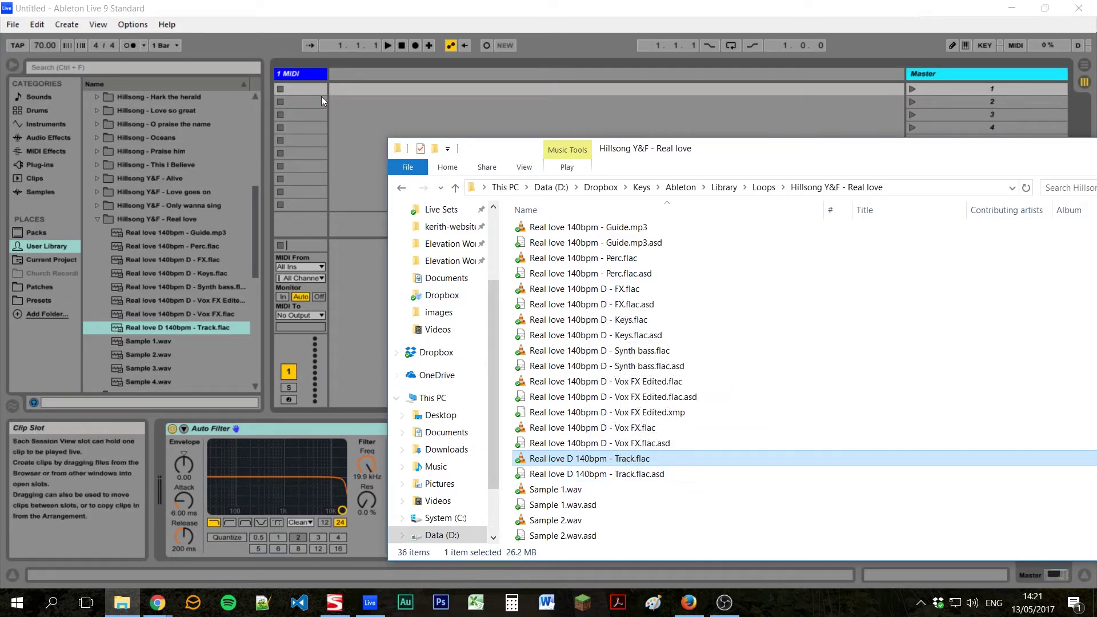
click(349, 92)
click(135, 26)
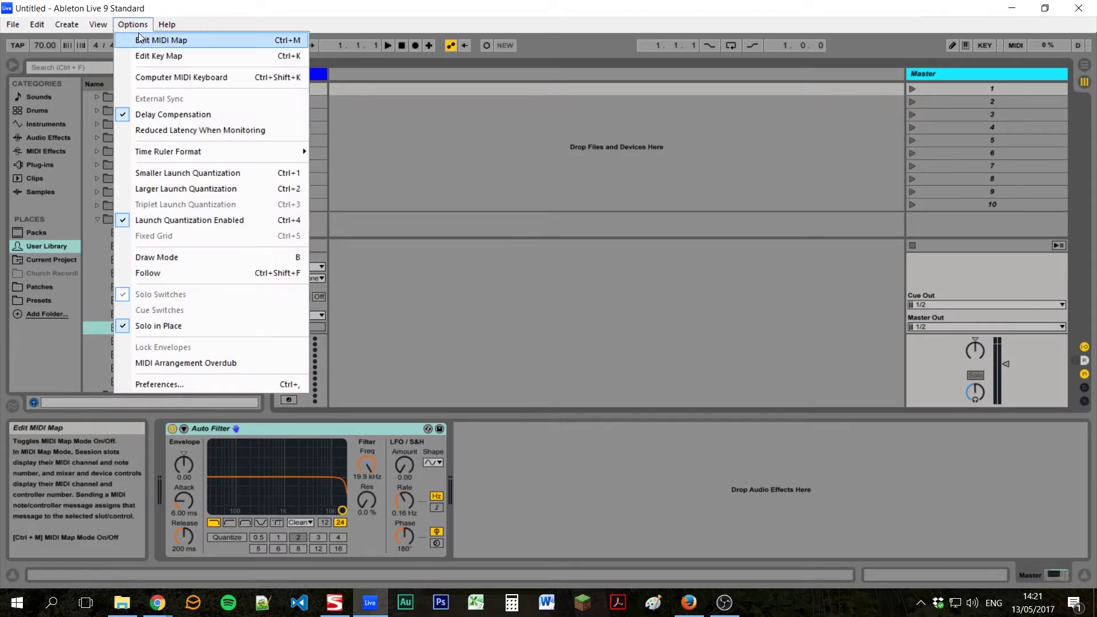
click(194, 381)
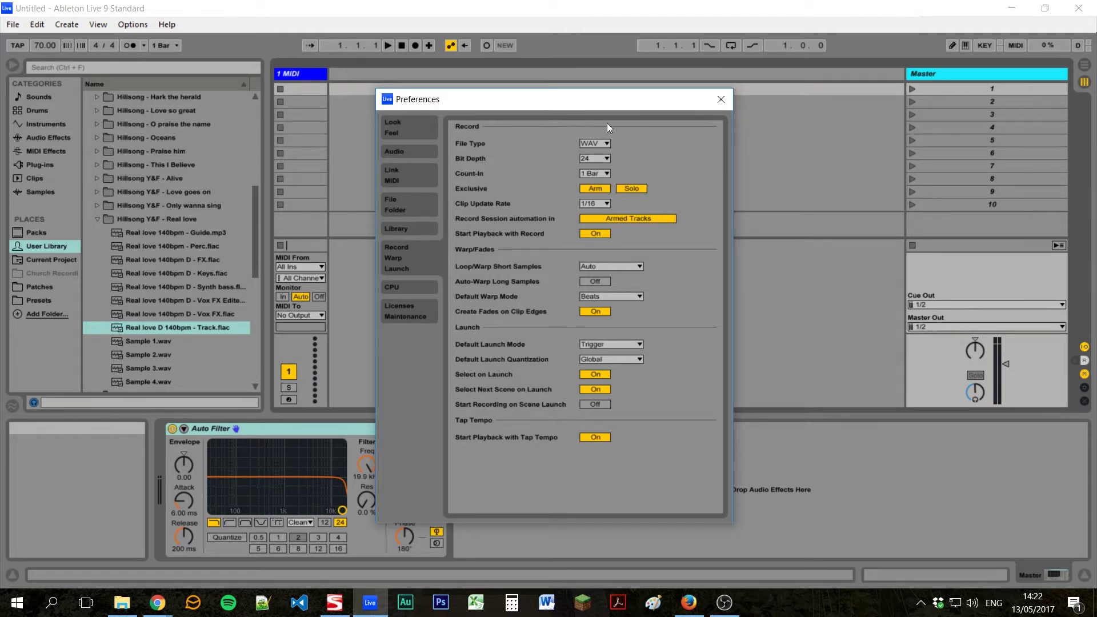
click(719, 101)
- Drop the Real love D 140bpm Track.flac stem onto a new audio track and launch scene 1
key(alt+Tab)
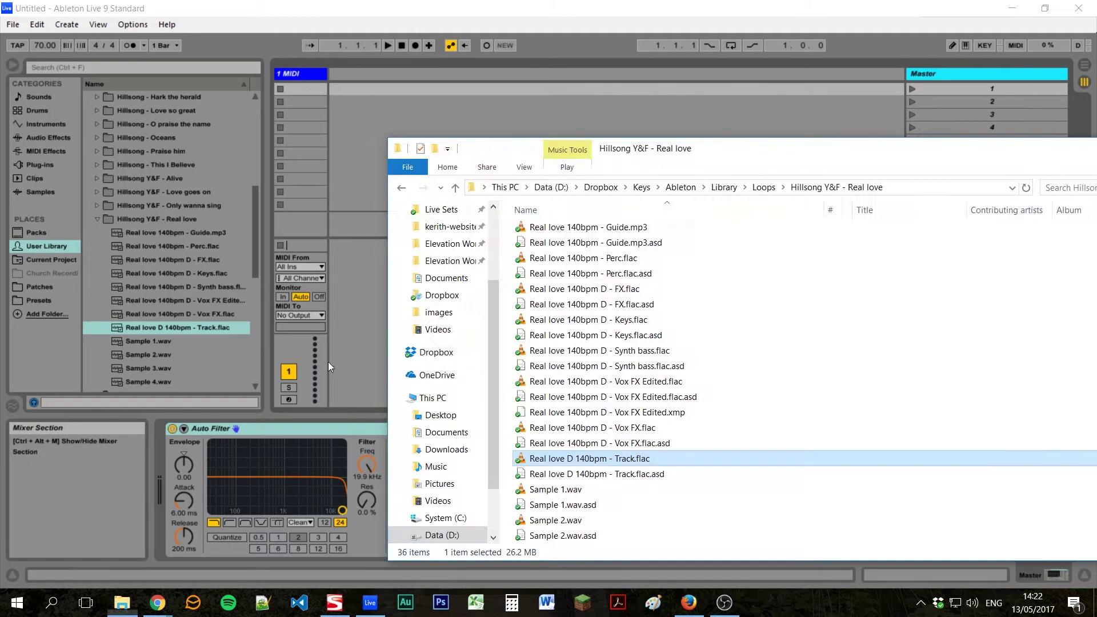
drag(571, 464, 359, 95)
click(171, 297)
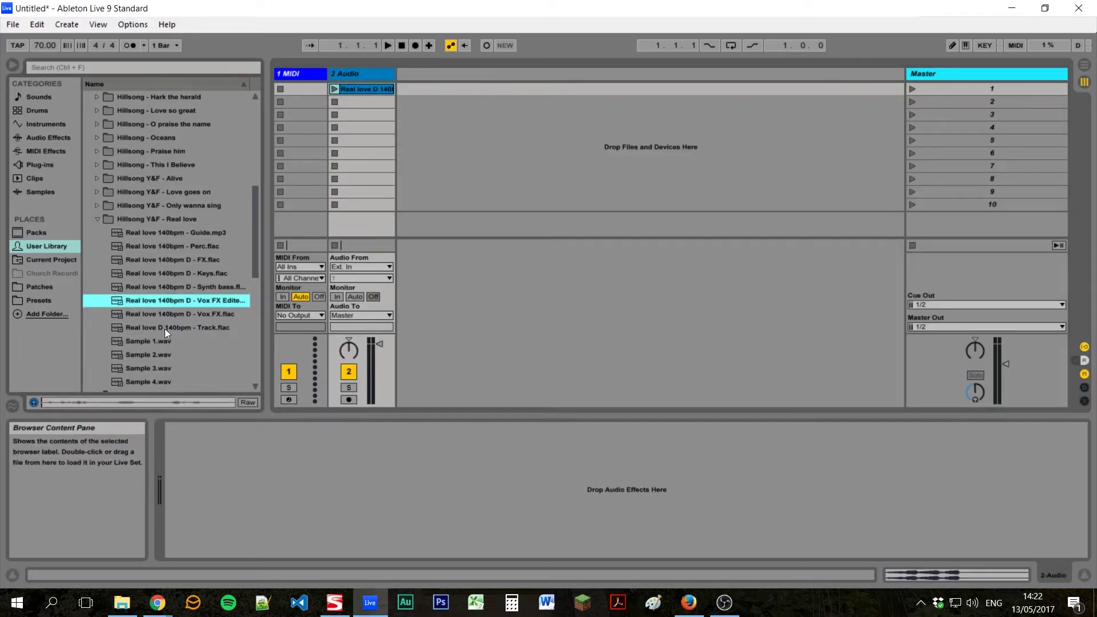
click(68, 244)
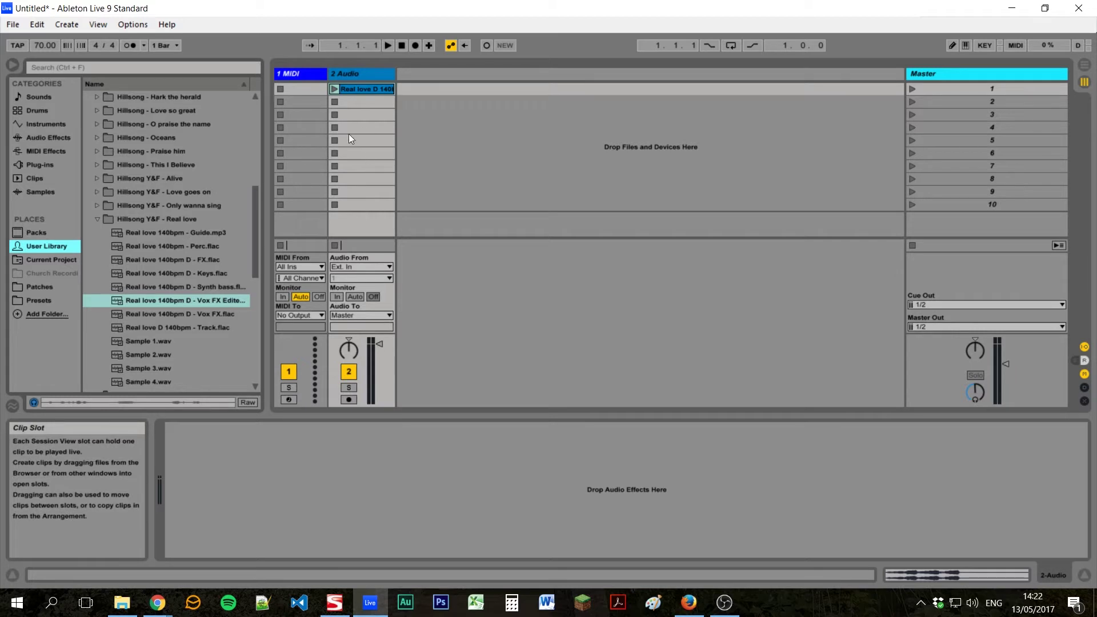
click(999, 110)
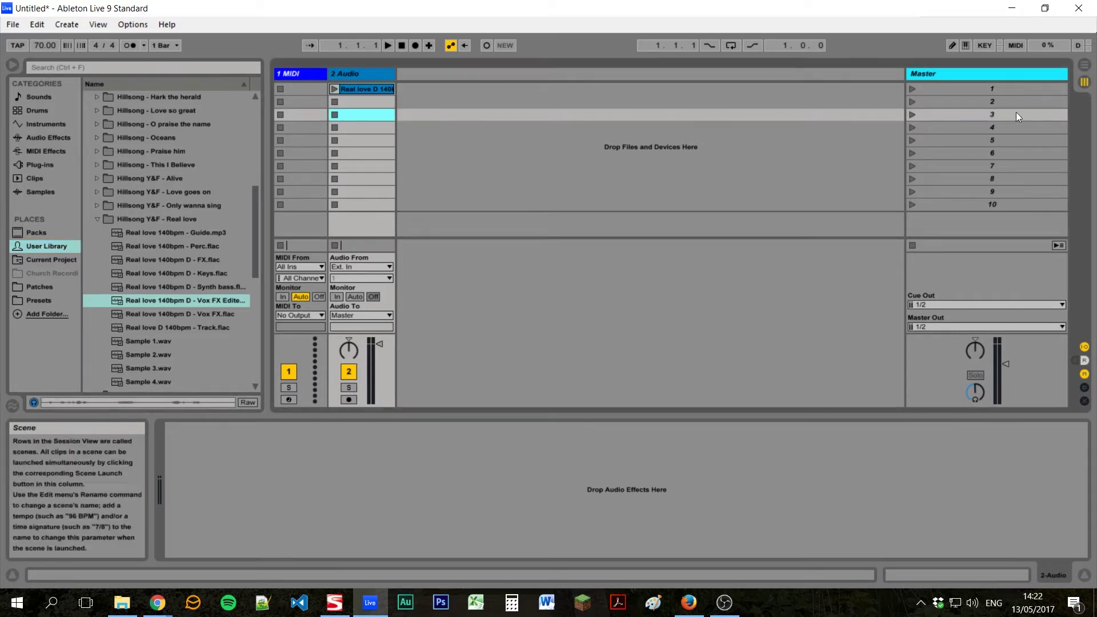
click(926, 90)
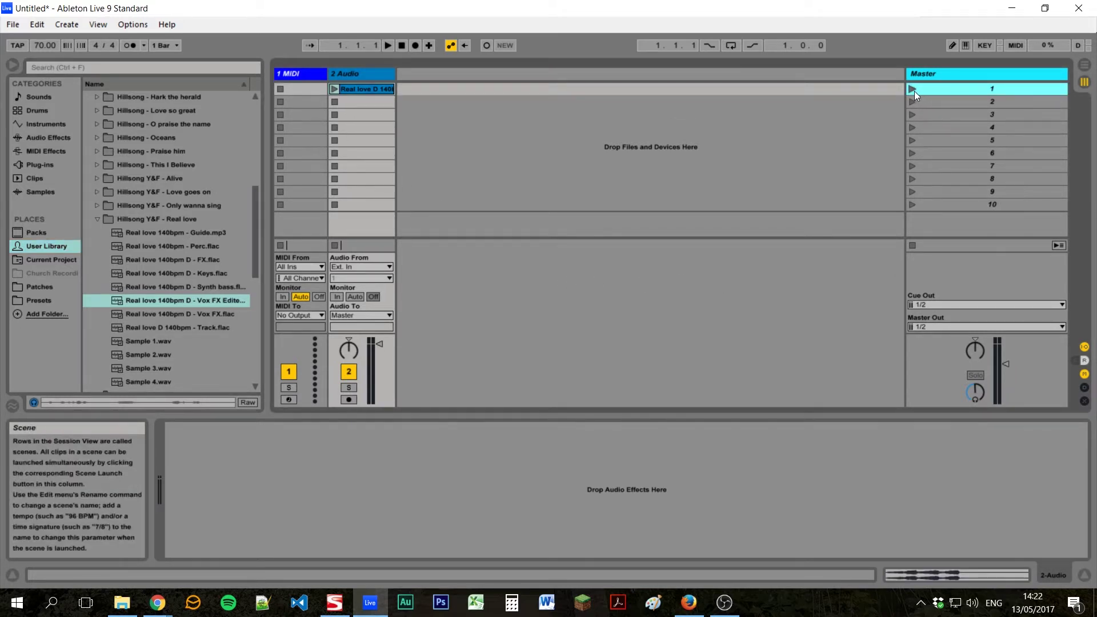
click(913, 89)
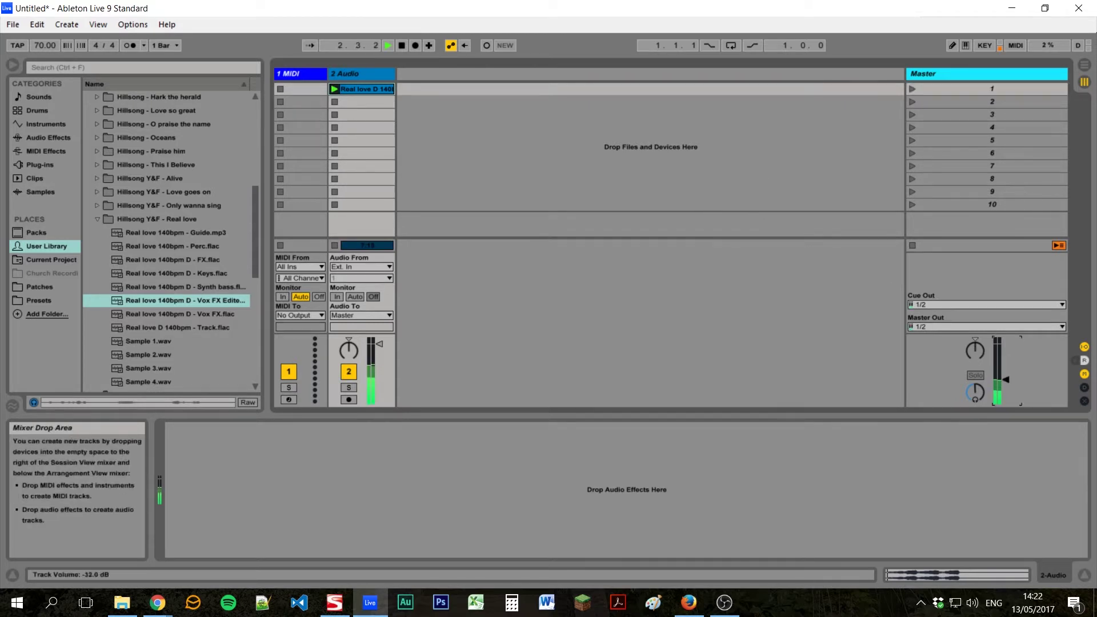
- Lower the master volume, enable the metronome, set tempo to 140 BPM, and raise cue volume
drag(1005, 363, 992, 341)
click(128, 46)
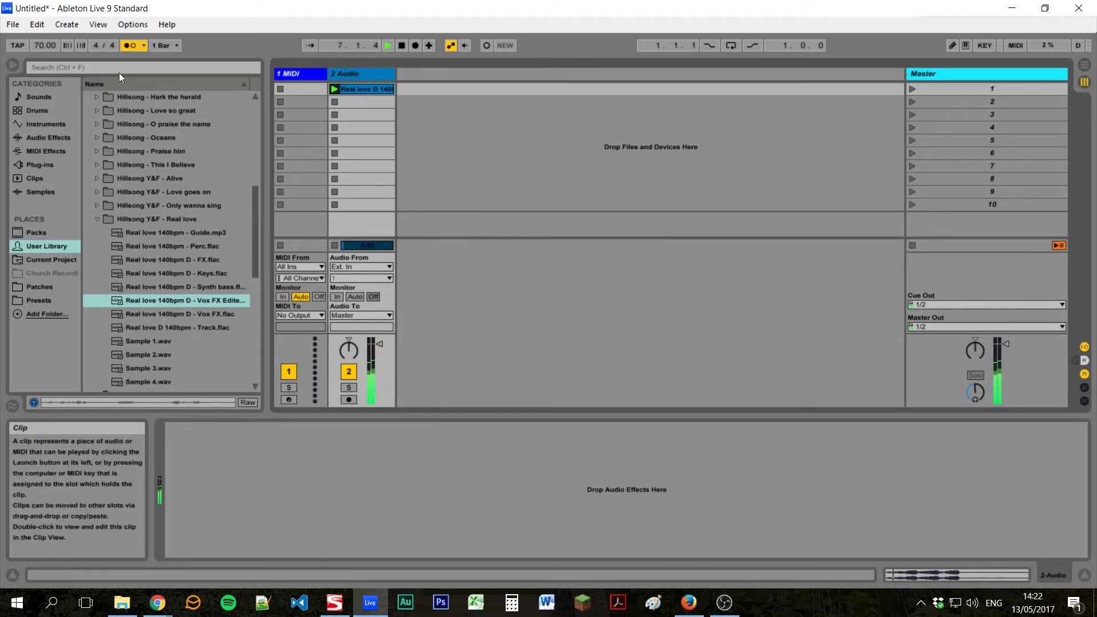
click(46, 43)
text(140)
key(Return)
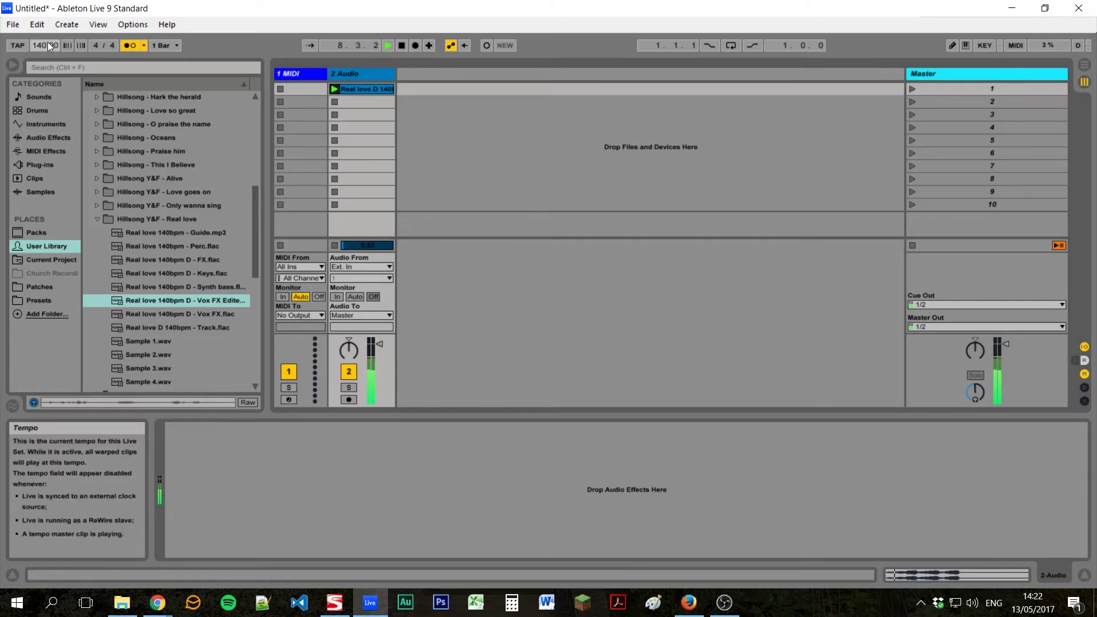
key(space)
key(space)
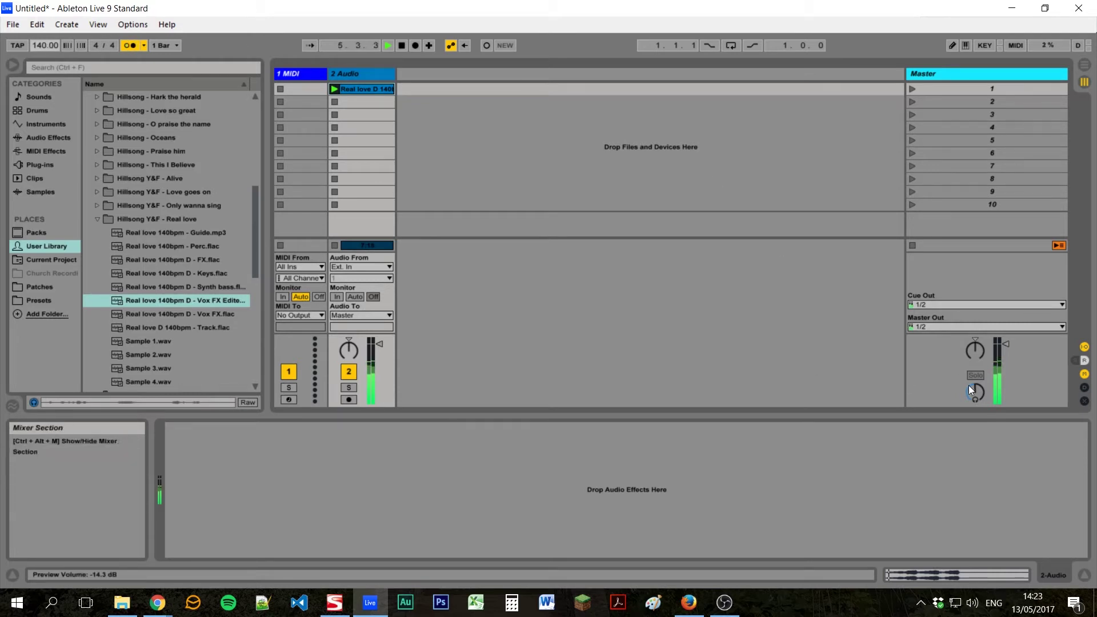
drag(974, 391, 974, 352)
key(space)
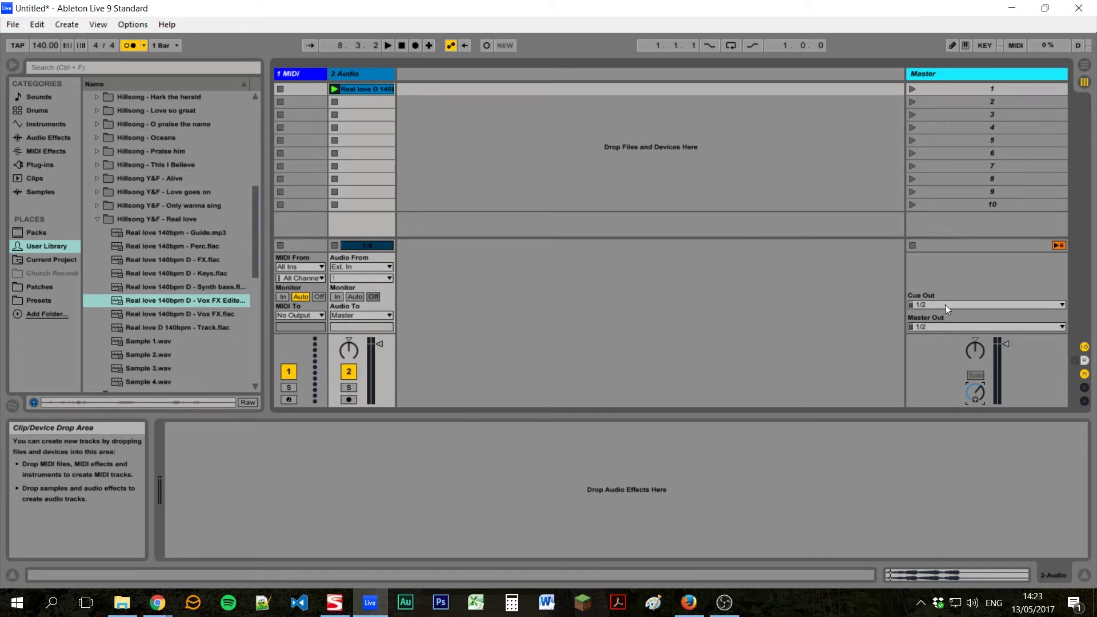
- Route Master Out to output 1 and Cue Out to output 2, then test playback
click(940, 328)
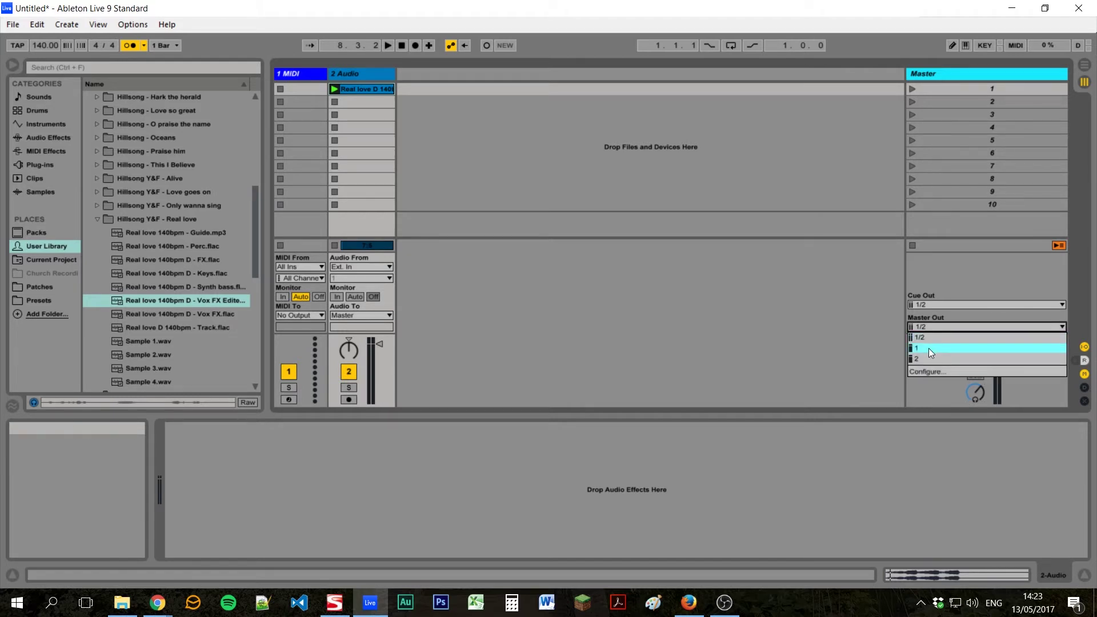
click(927, 348)
click(927, 303)
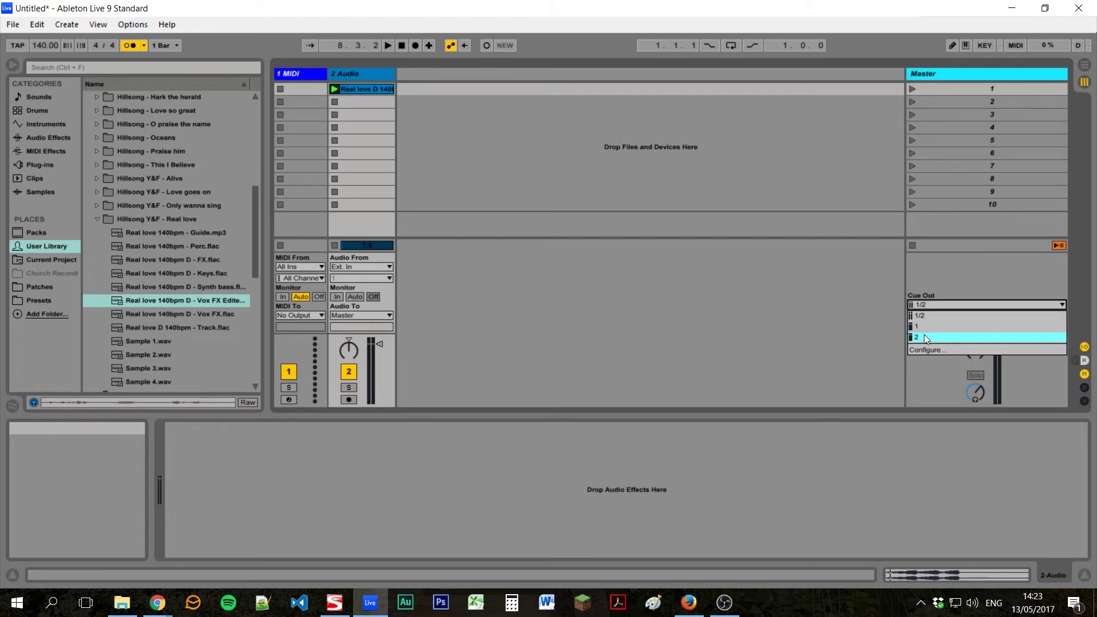
click(924, 336)
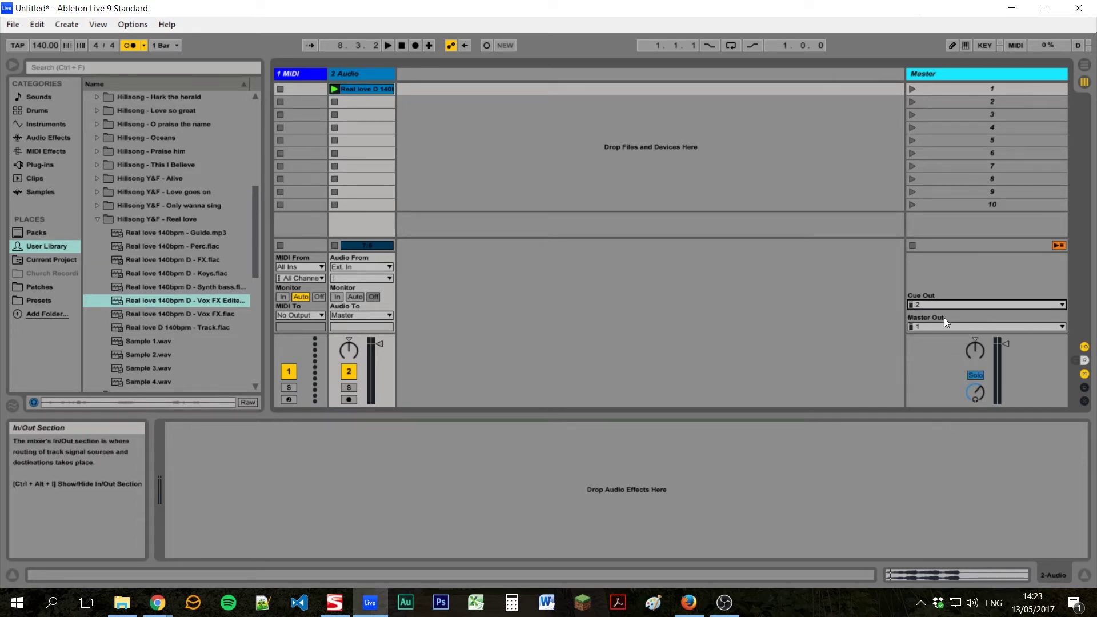
key(space)
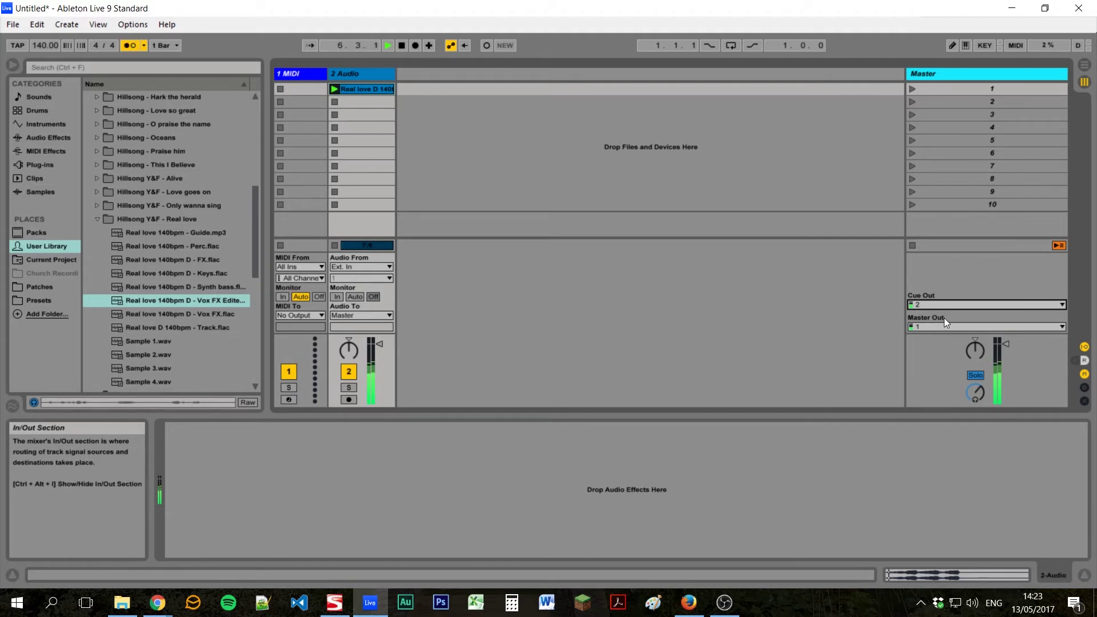
key(space)
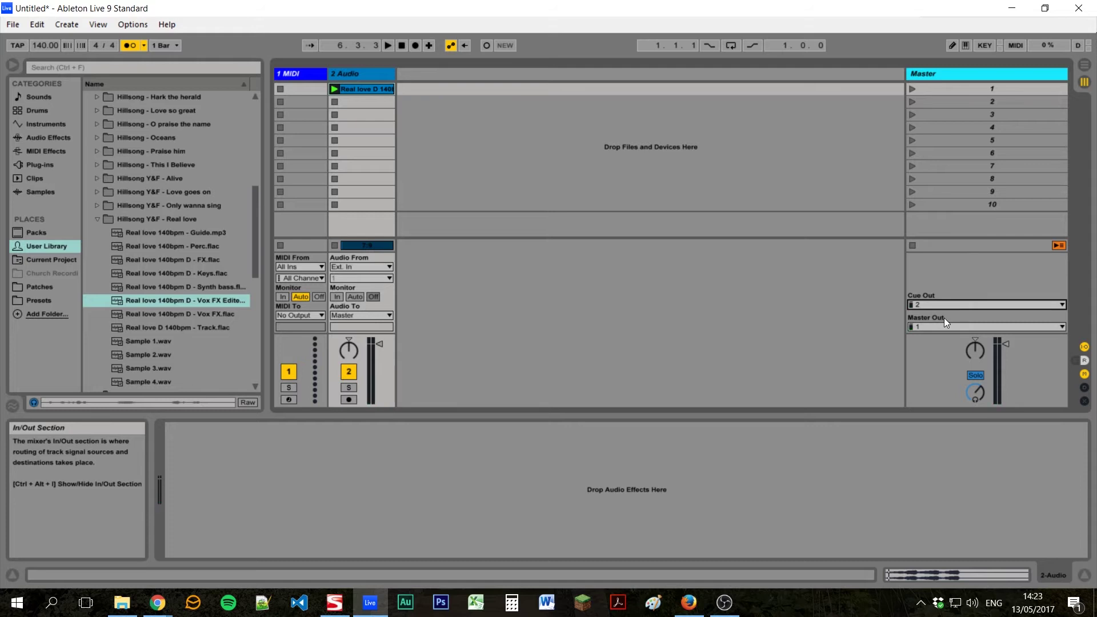
key(space)
key(space)
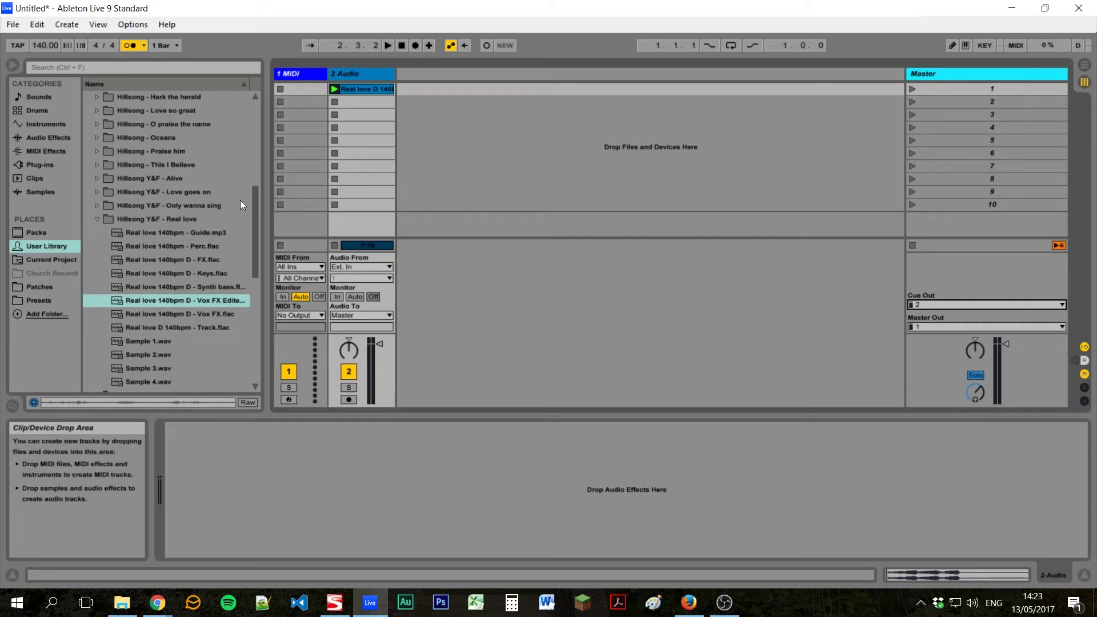
- Add the Real love 140bpm Guide.mp3 stem as a new audio track and play both clips
click(199, 234)
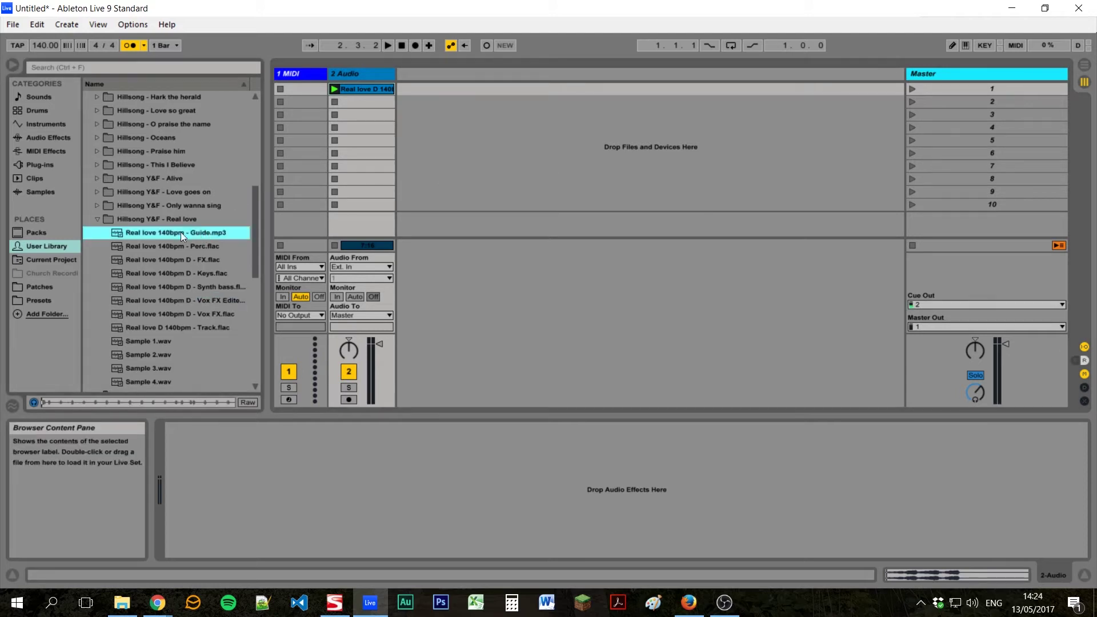
click(209, 218)
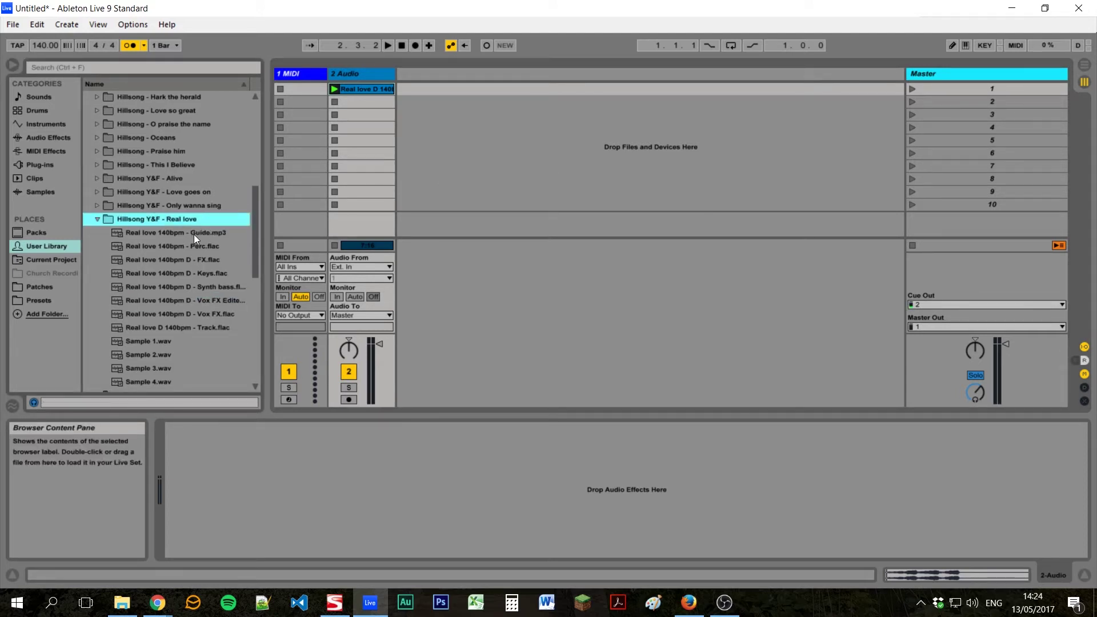
drag(143, 235, 410, 93)
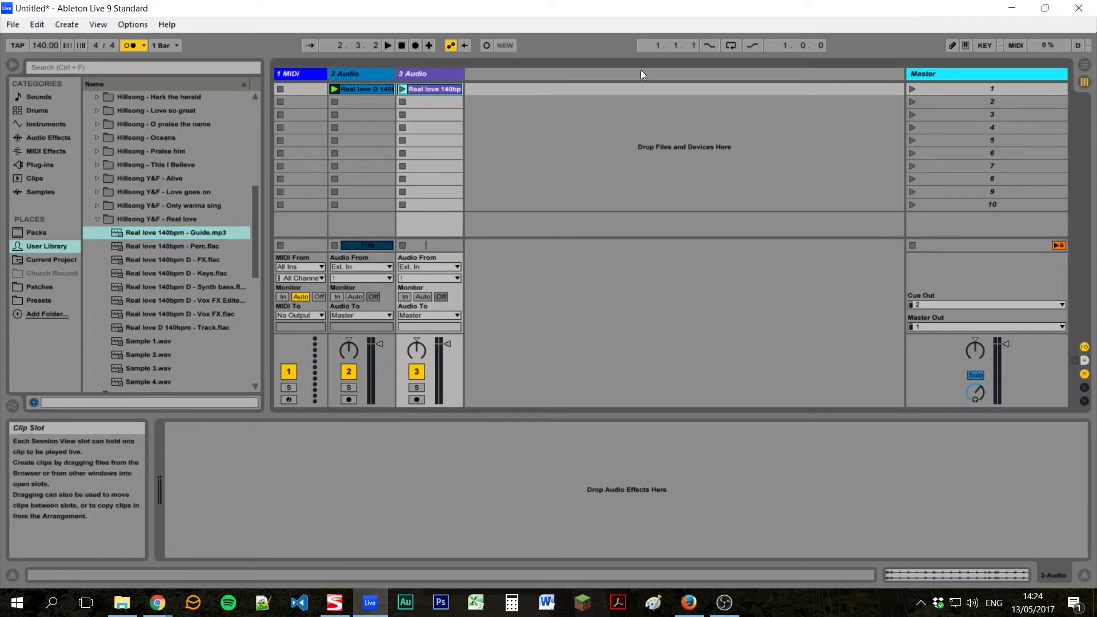
click(912, 88)
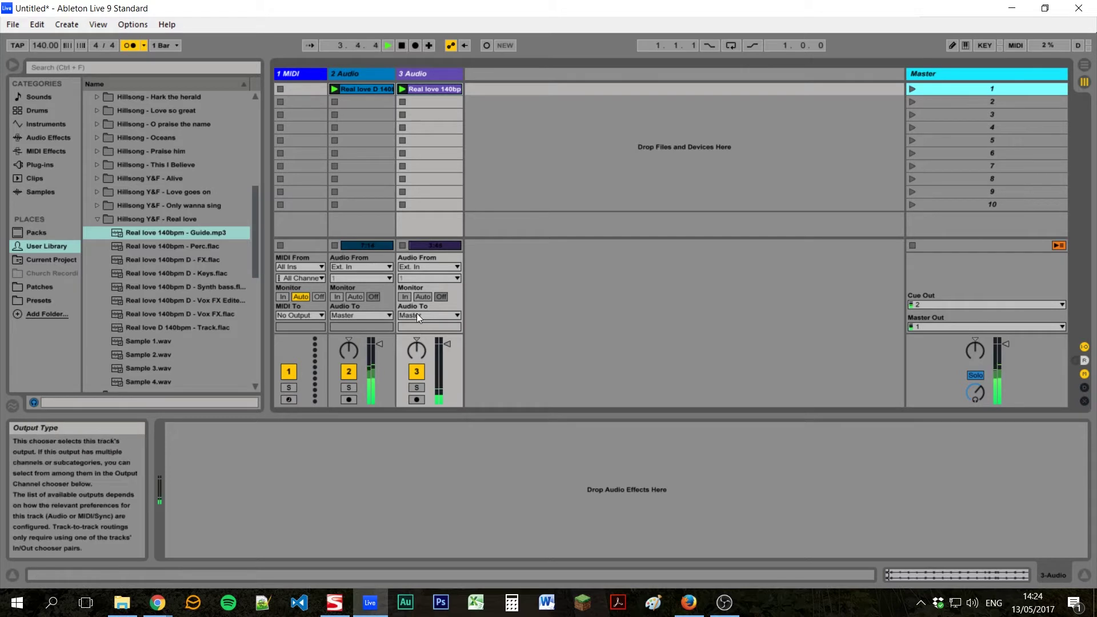
key(space)
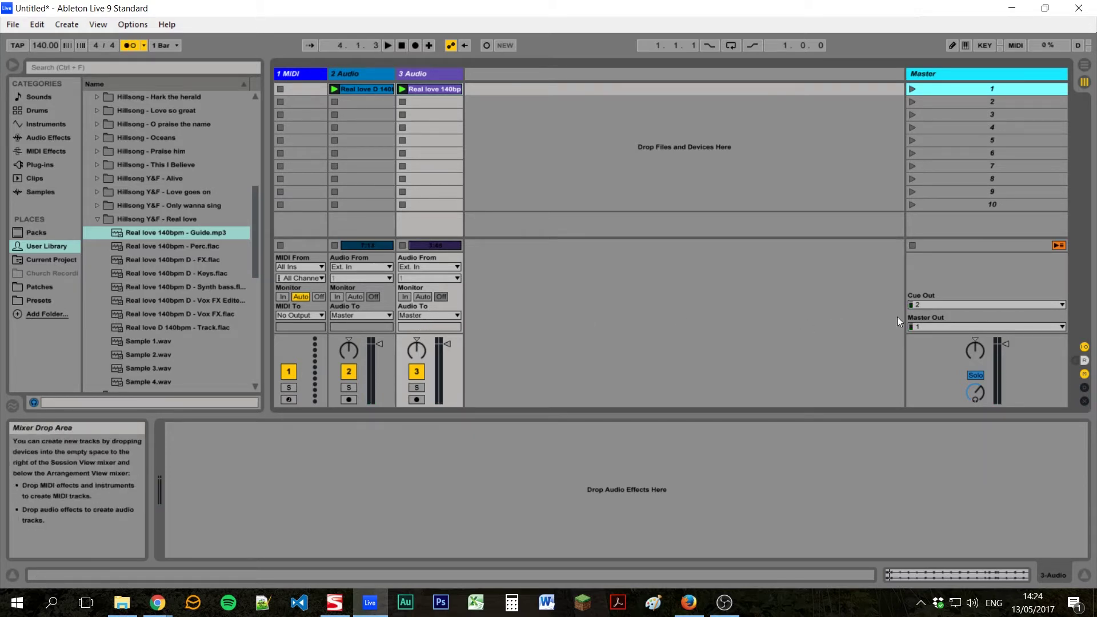
click(919, 306)
click(919, 306)
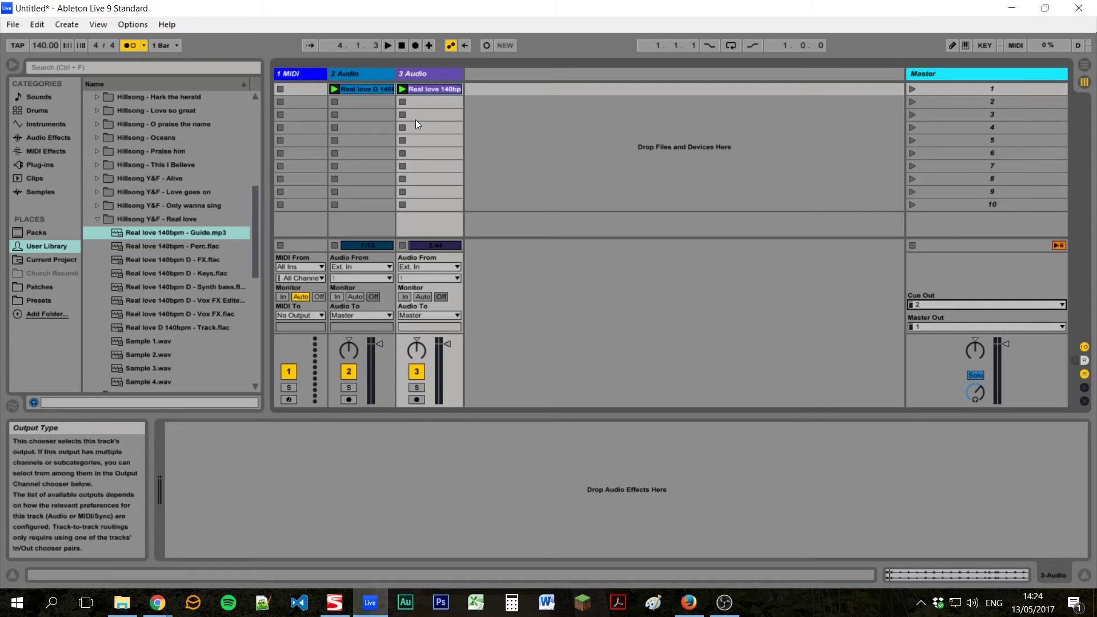
- Route track 3 to Ext. Out channel 2 and pull its volume fully down
click(438, 80)
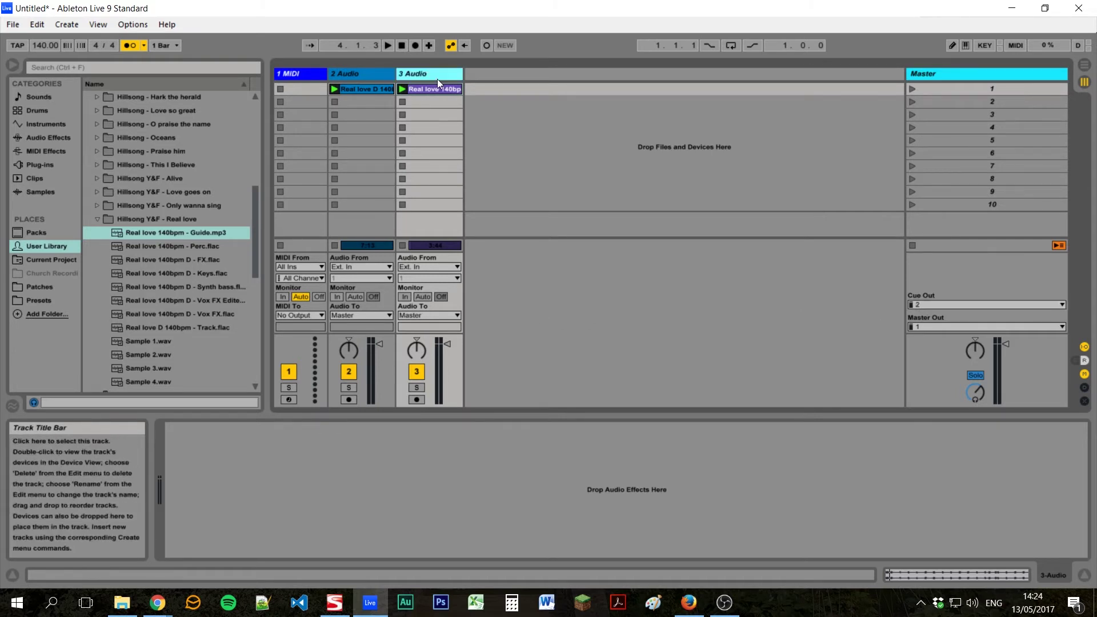
click(423, 315)
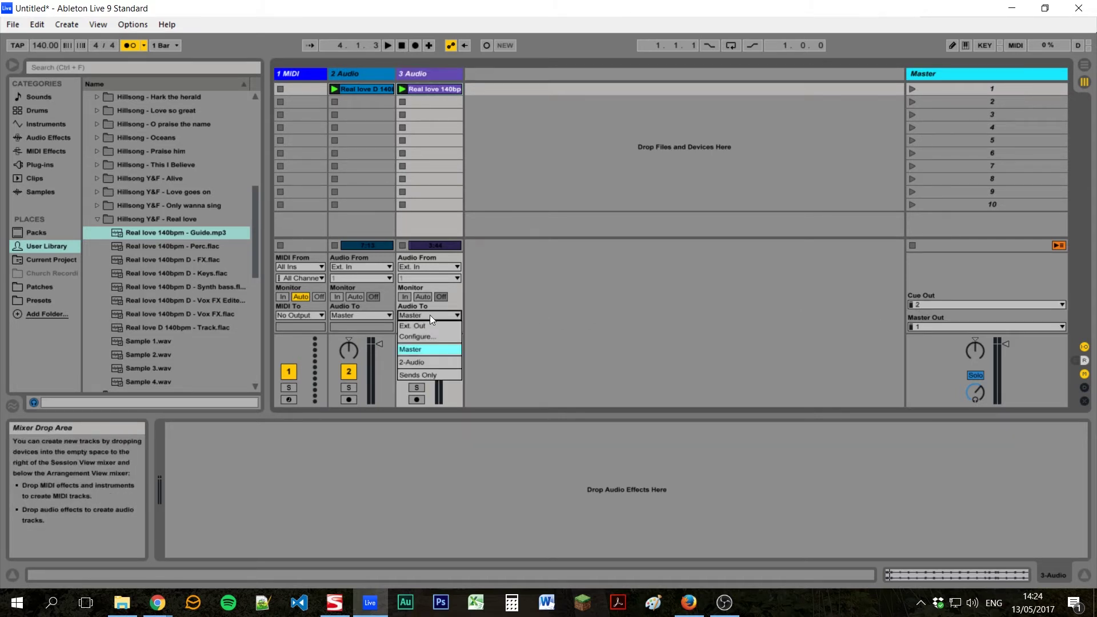
click(420, 326)
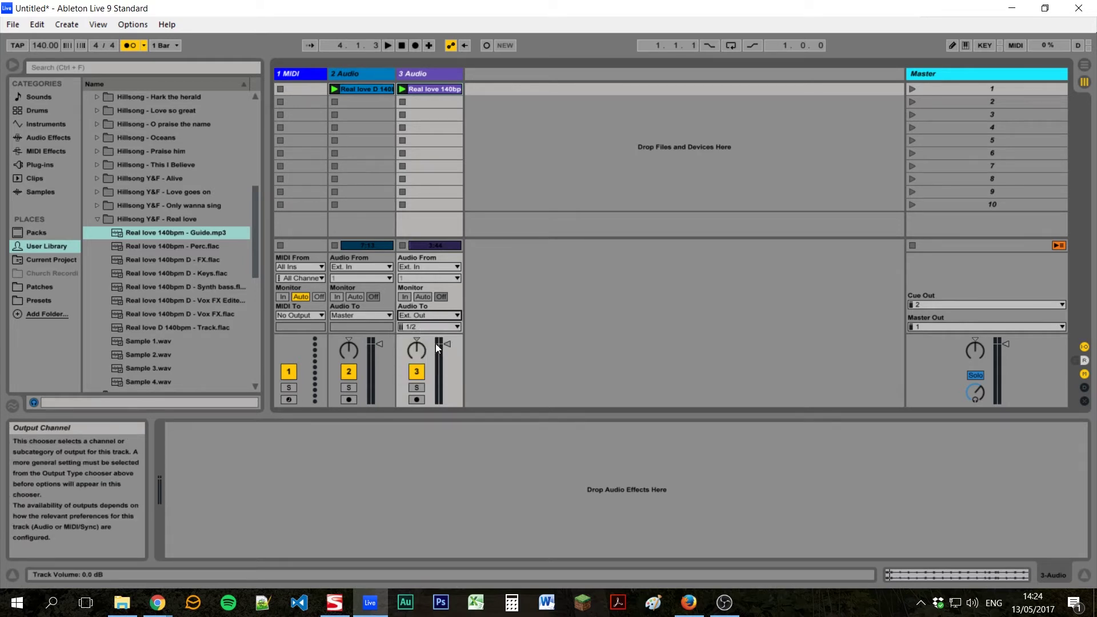
click(429, 327)
click(426, 359)
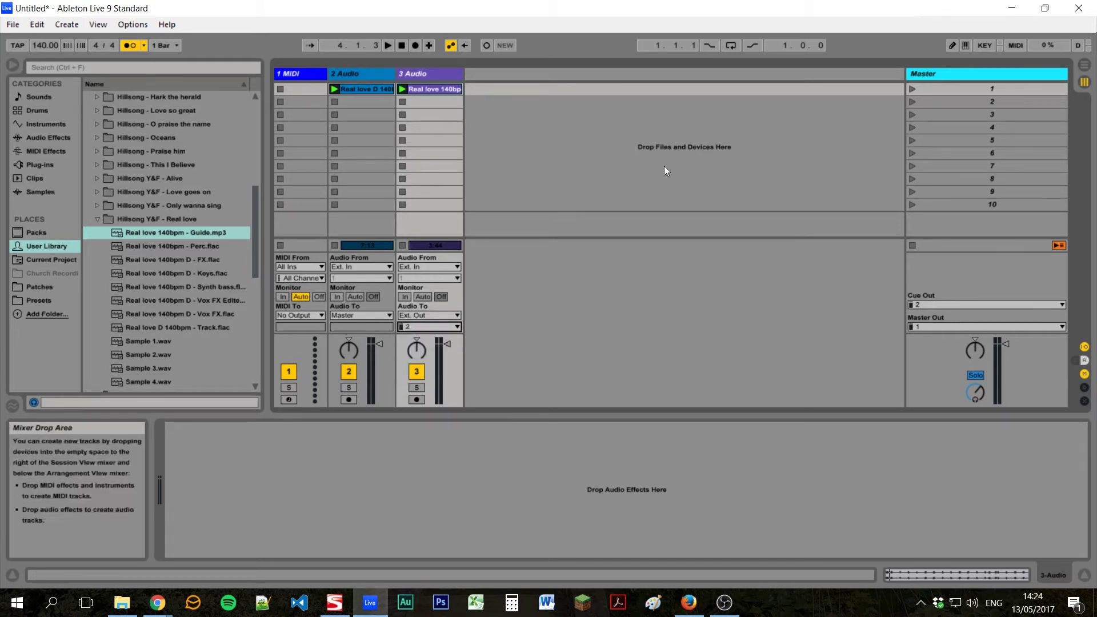
click(913, 89)
mouse_move(447, 345)
mouse_down()
mouse_move(453, 399)
mouse_move(451, 351)
mouse_up()
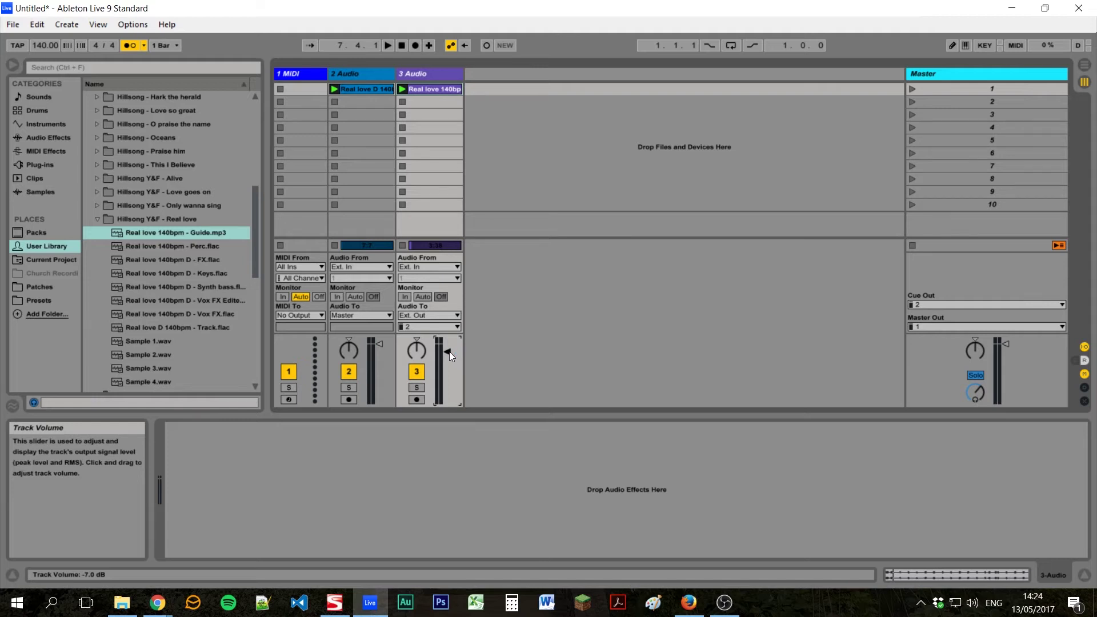
- Rename scene 1 'Real Love D 140bpm Intro', duplicate it, name the copy Verse 1, and audition it
click(1005, 89)
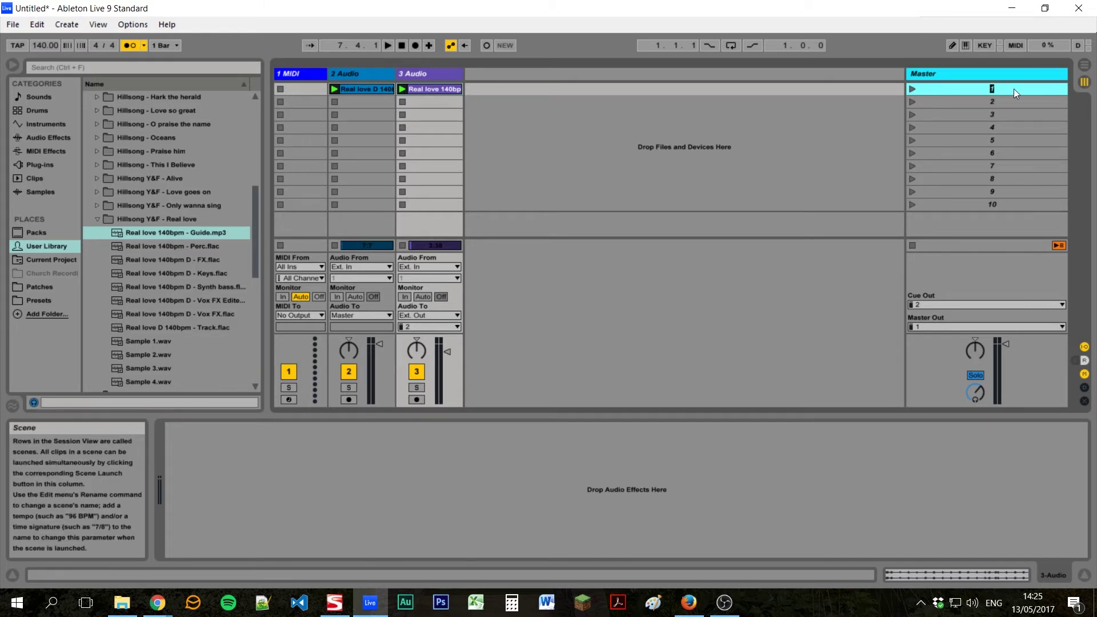
text(Love D 140bpm Intro)
right_click(966, 88)
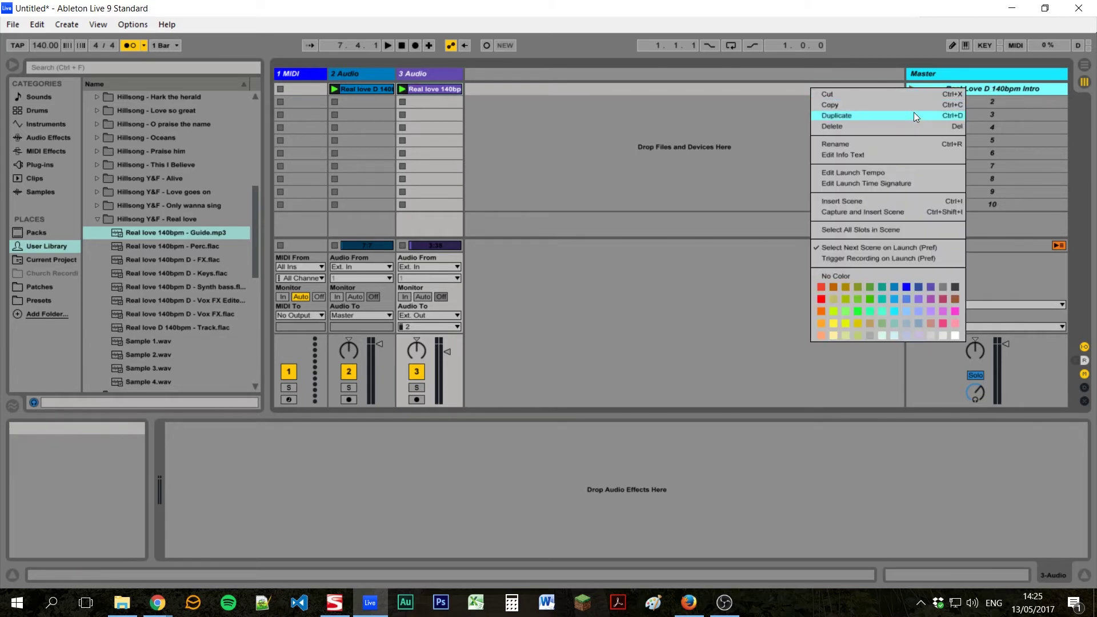
click(1020, 88)
key(ctrl+d)
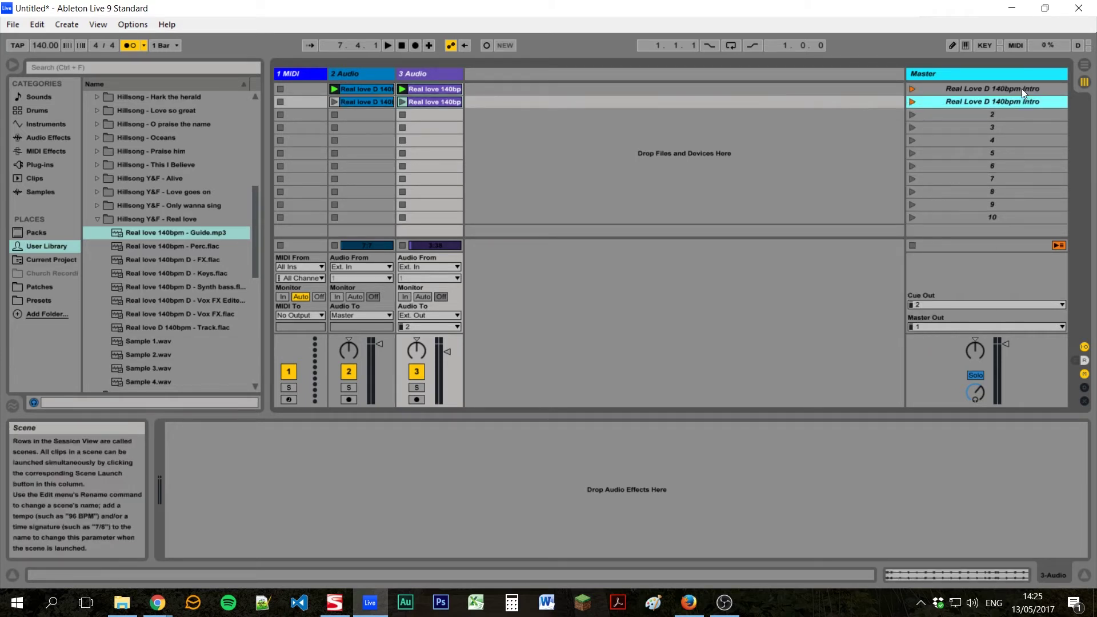
key(ctrl+r)
text(V)
click(913, 102)
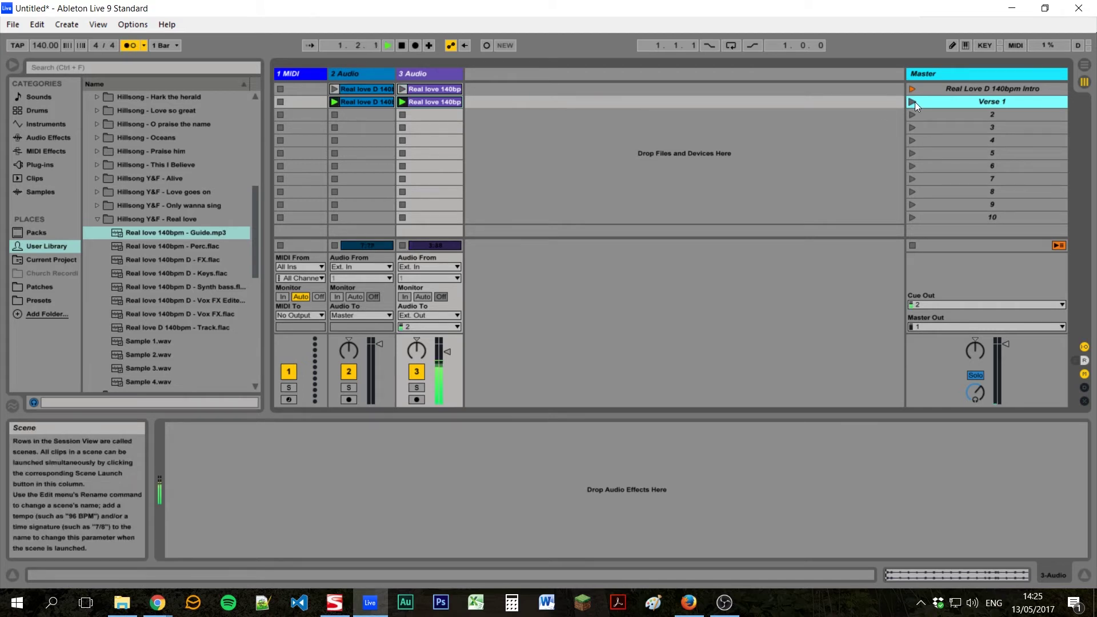
key(space)
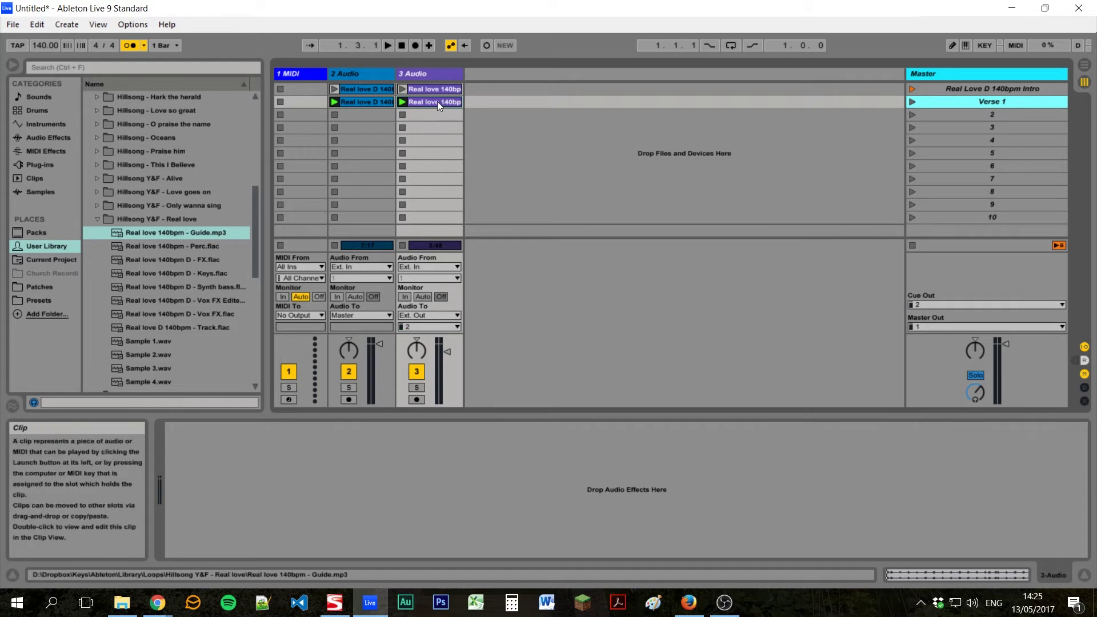
- Enable Warp on the track 2 Verse 1 clip and shift its start and loop points later
click(362, 102)
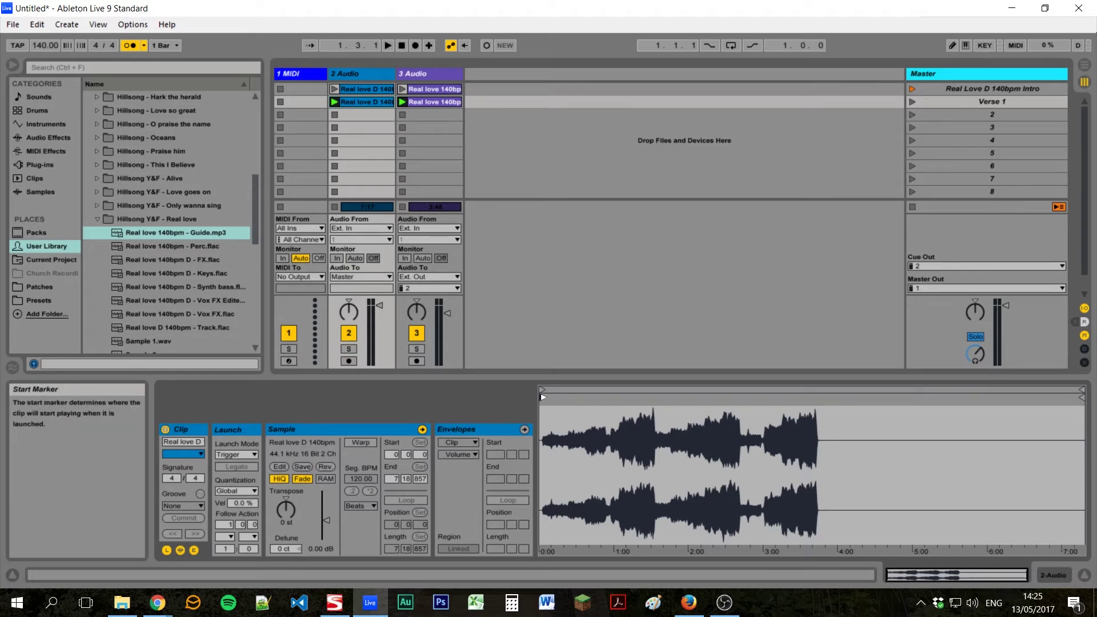
mouse_move(543, 398)
mouse_down()
mouse_move(729, 407)
mouse_move(495, 403)
mouse_up()
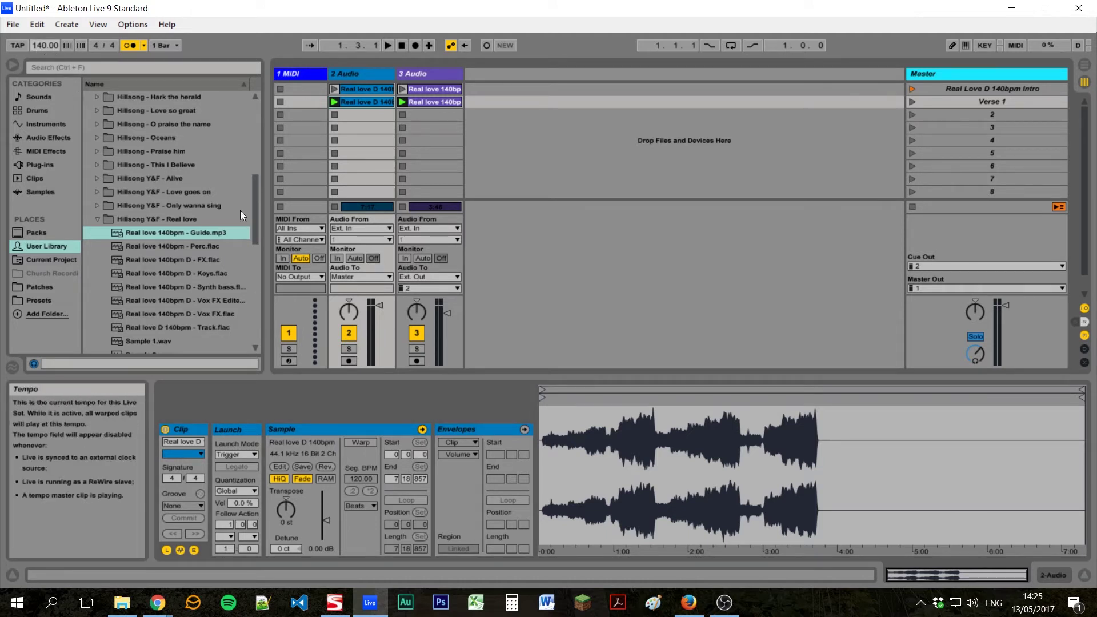
click(359, 442)
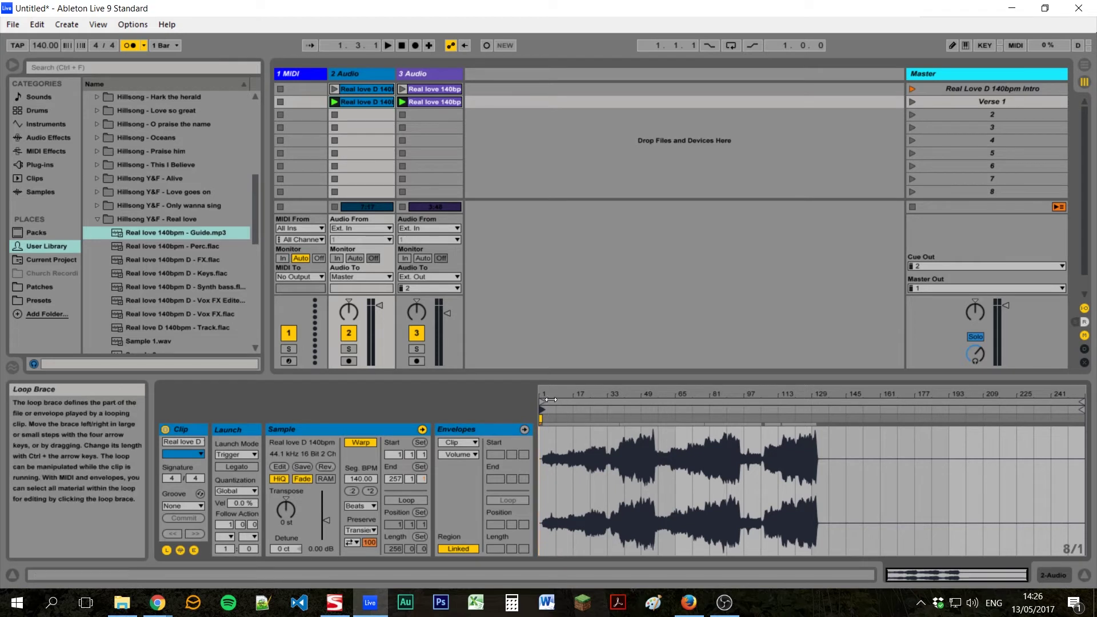
mouse_move(542, 402)
mouse_down()
mouse_move(750, 402)
mouse_move(541, 408)
mouse_up()
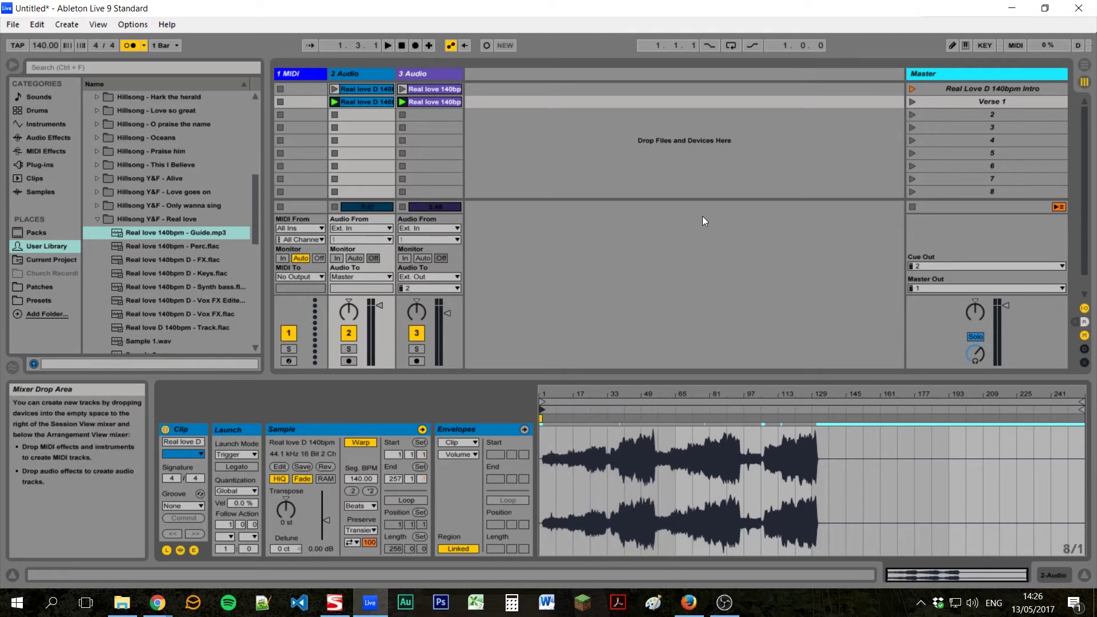
- Launch the Verse 1 scene and inspect the track 3 clip's waveform before stopping
click(442, 102)
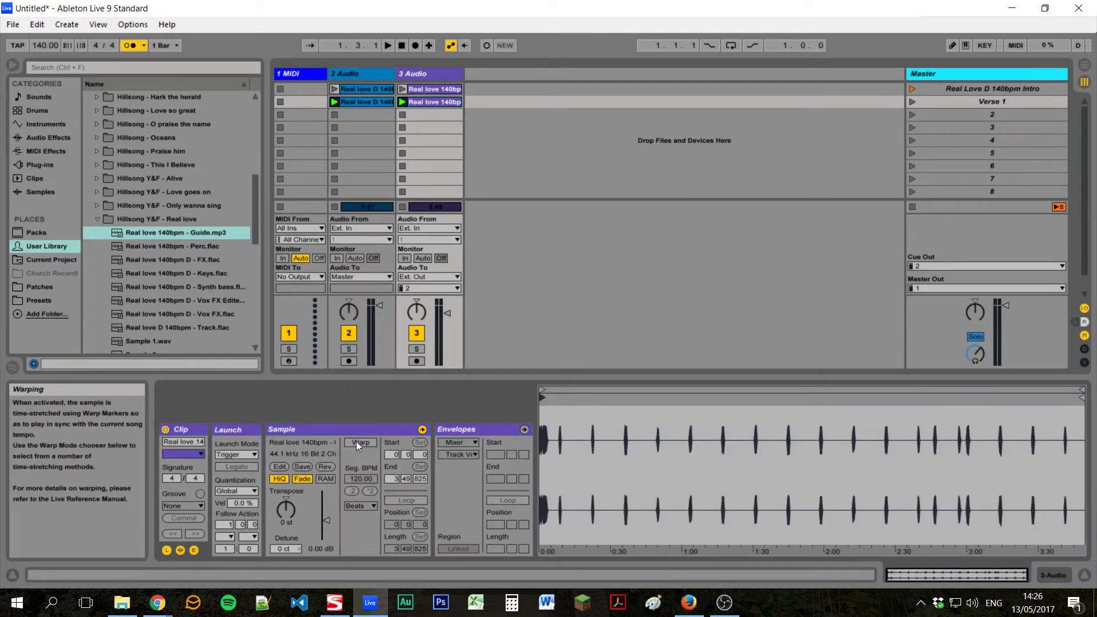
click(912, 101)
key(ctrl+shift+question)
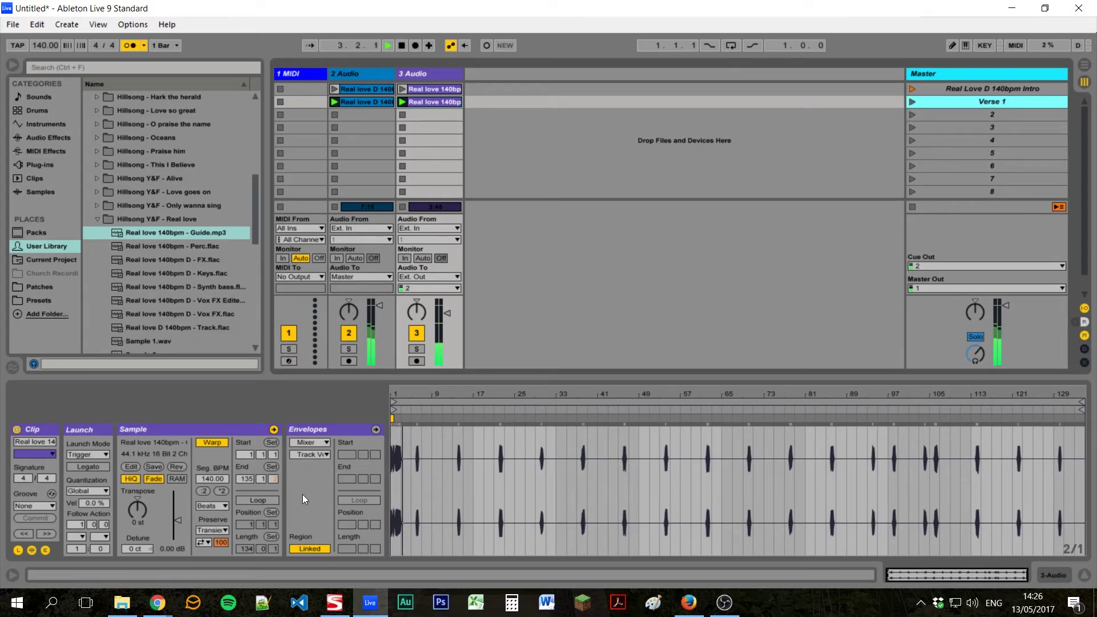
mouse_move(903, 579)
mouse_down()
mouse_move(903, 607)
mouse_move(902, 578)
mouse_up()
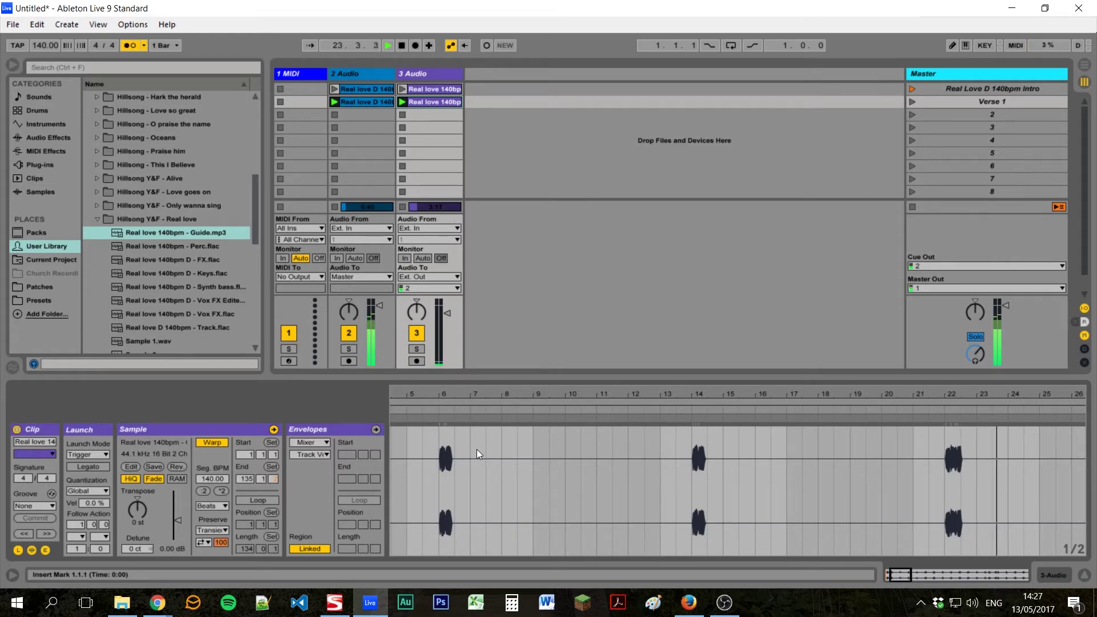
key(space)
- Set the Sample Start of the track 2 and track 3 Verse 1 clips to bar 7, then launch Verse 1
click(977, 103)
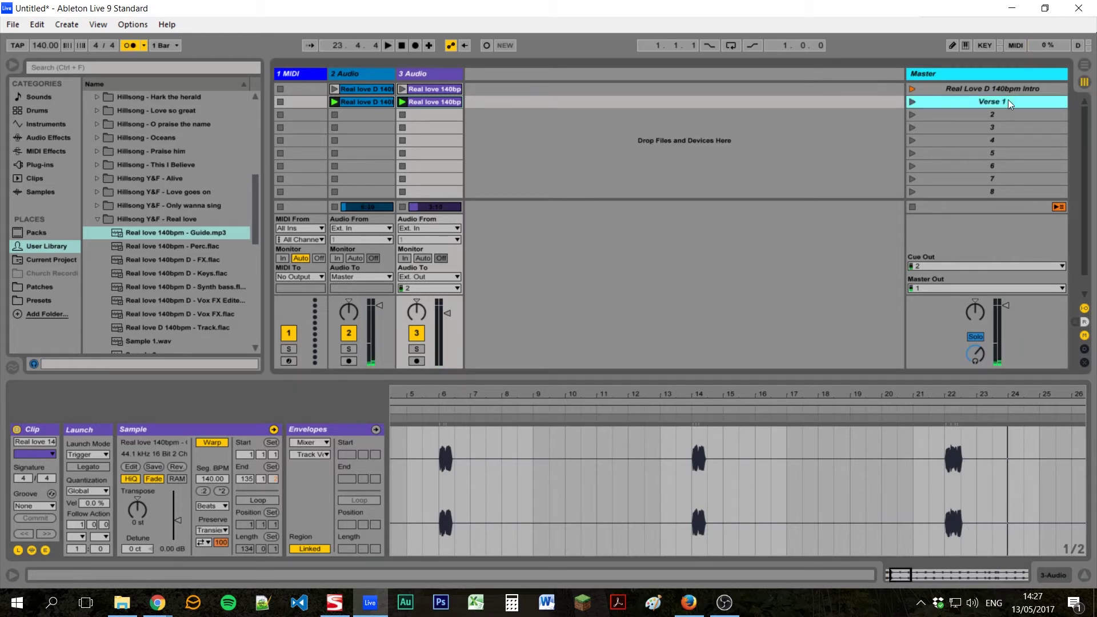
click(247, 456)
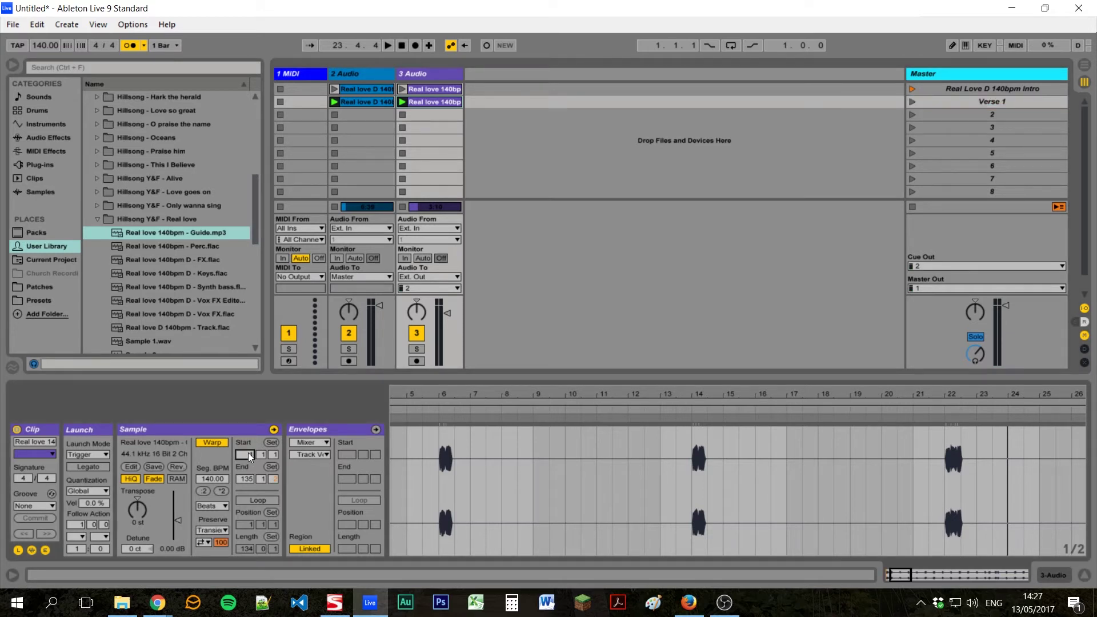
text(7)
key(Return)
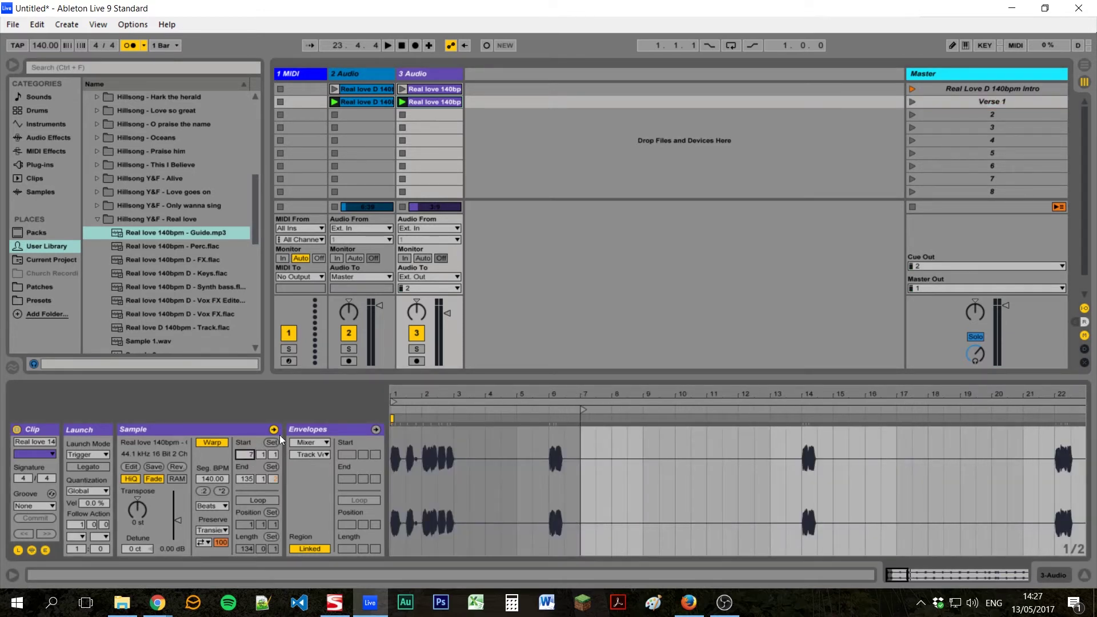
click(357, 99)
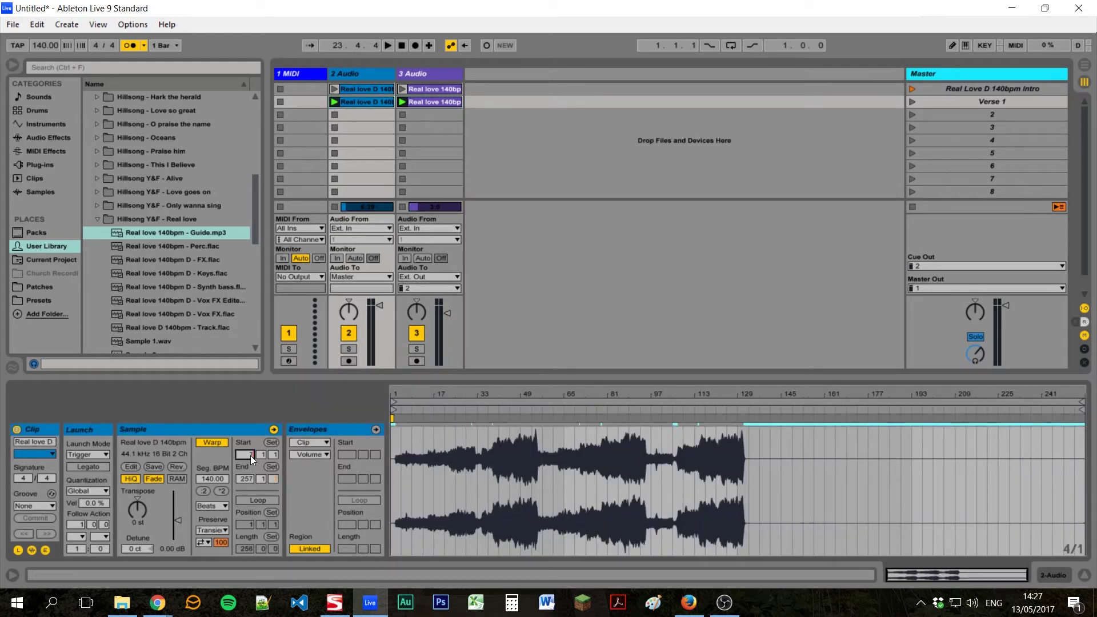
text(7)
key(Return)
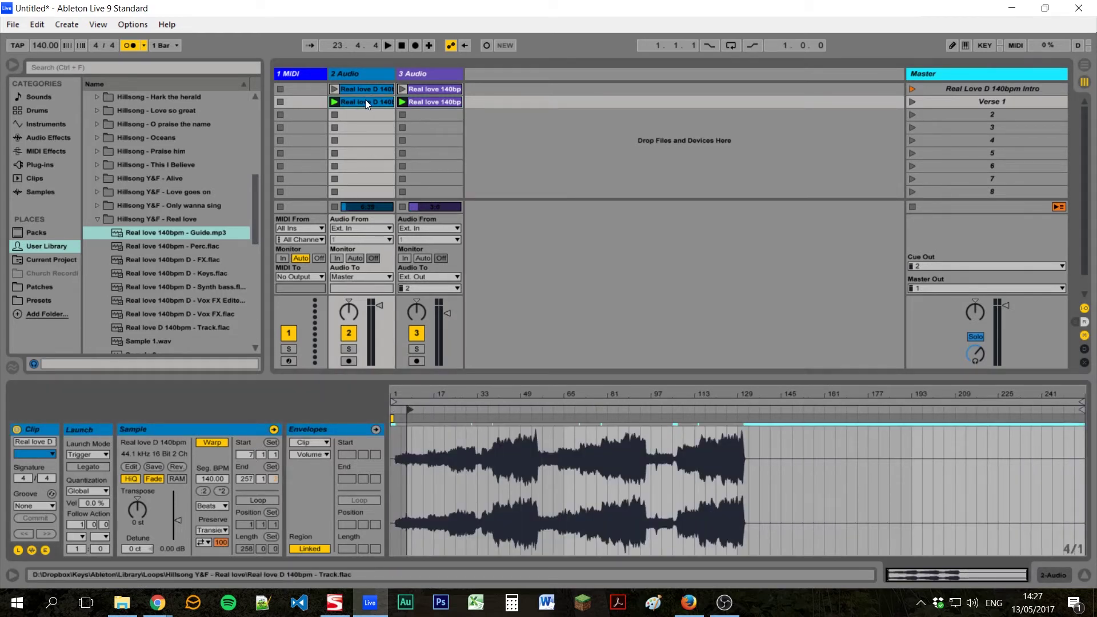
click(435, 99)
click(384, 100)
click(427, 103)
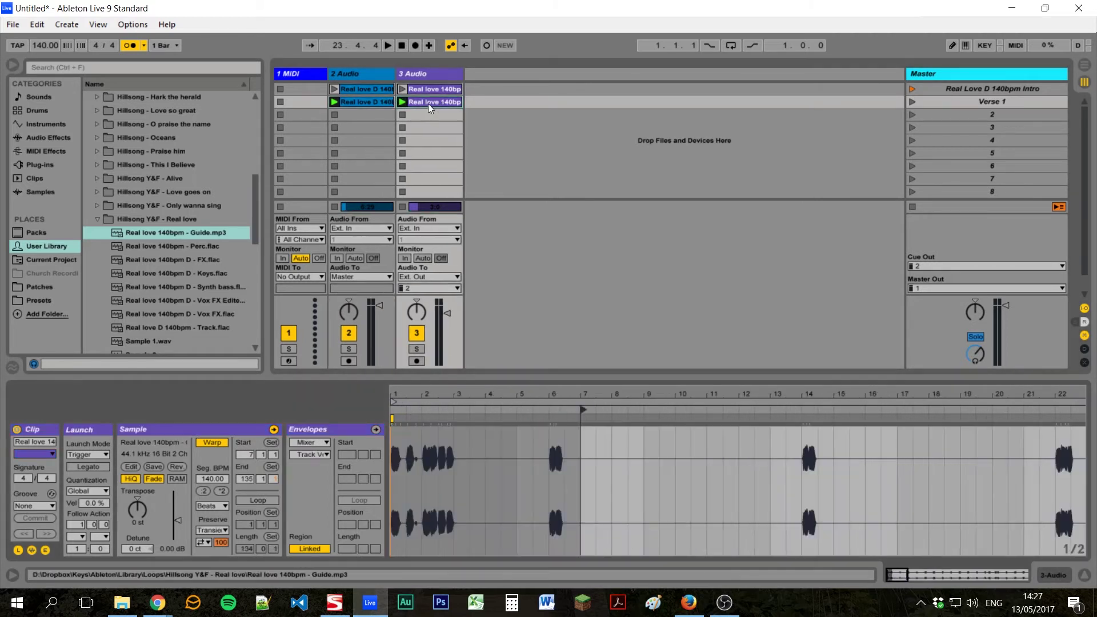
click(910, 102)
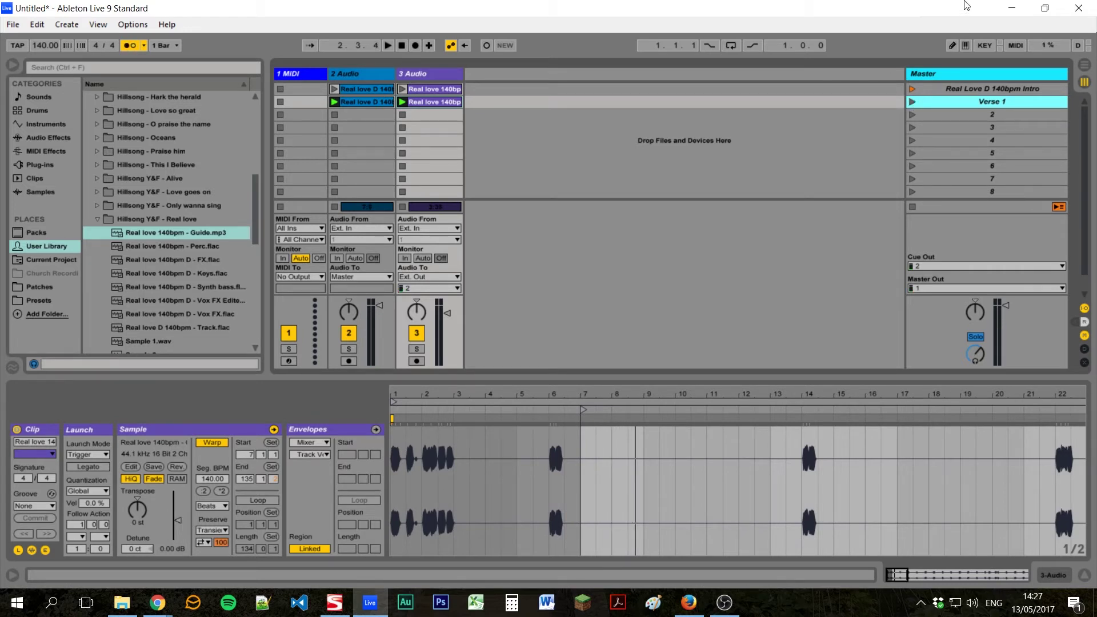
- Duplicate Verse 1 into a Pre-chorus scene with clips starting at bar 23, and audition it
key(ctrl+d)
key(ctrl+r)
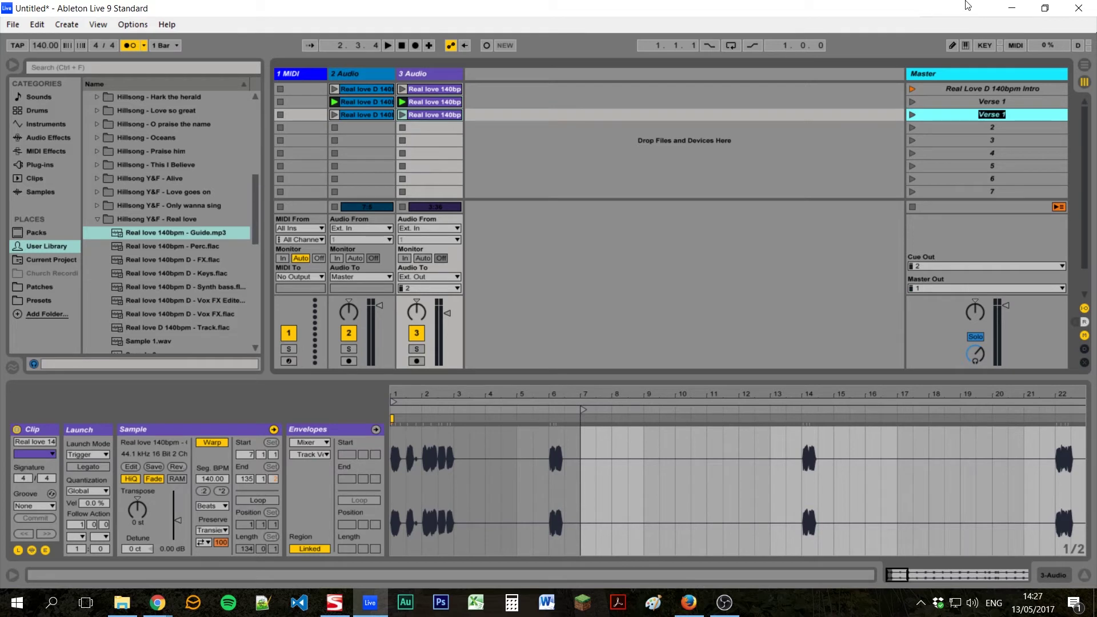
text(Pre-chorus)
drag(245, 462, 245, 440)
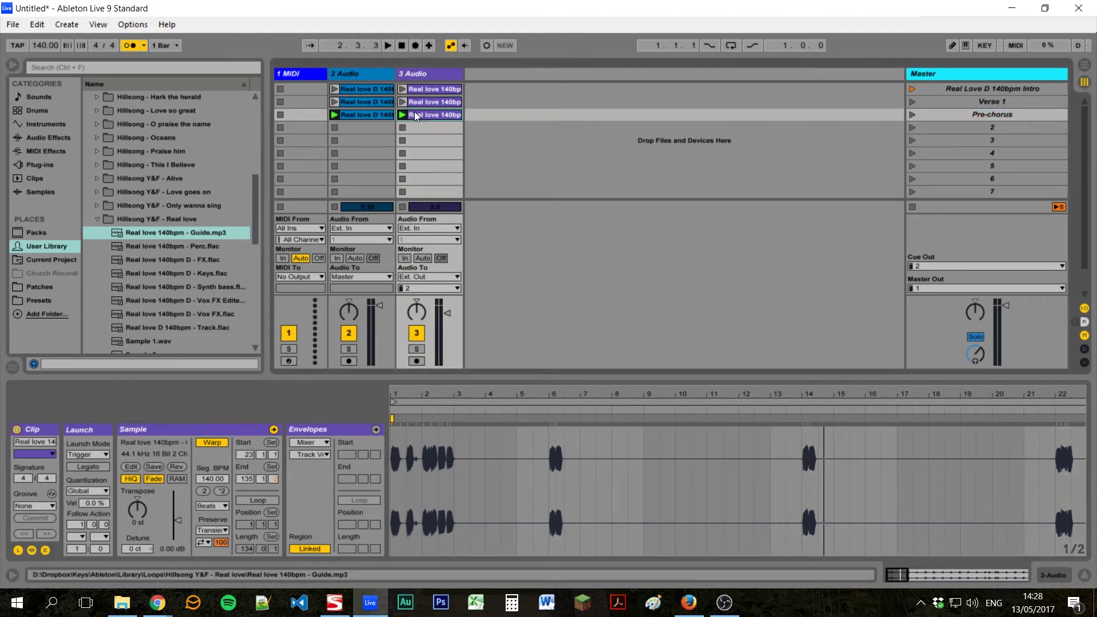
click(367, 113)
drag(234, 452, 238, 454)
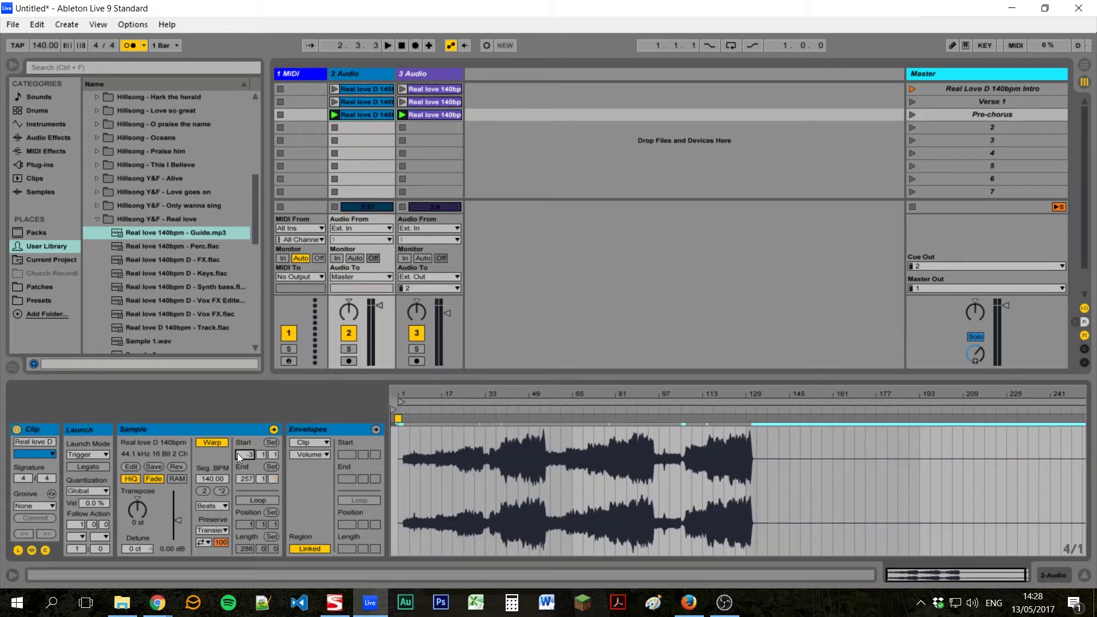
text(23)
key(Return)
key(space)
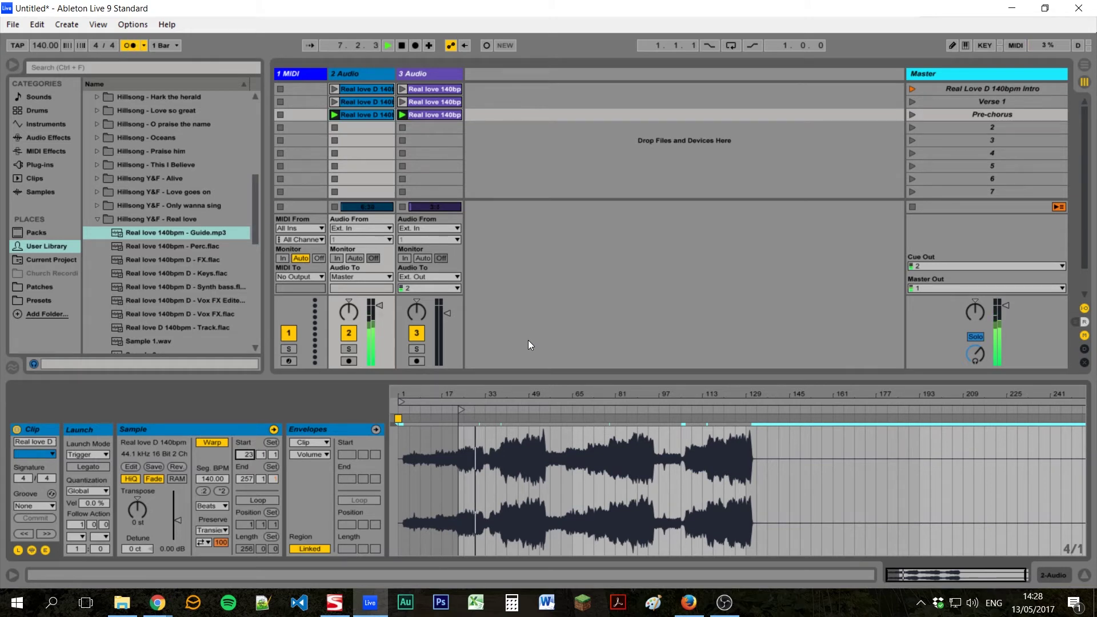
click(450, 114)
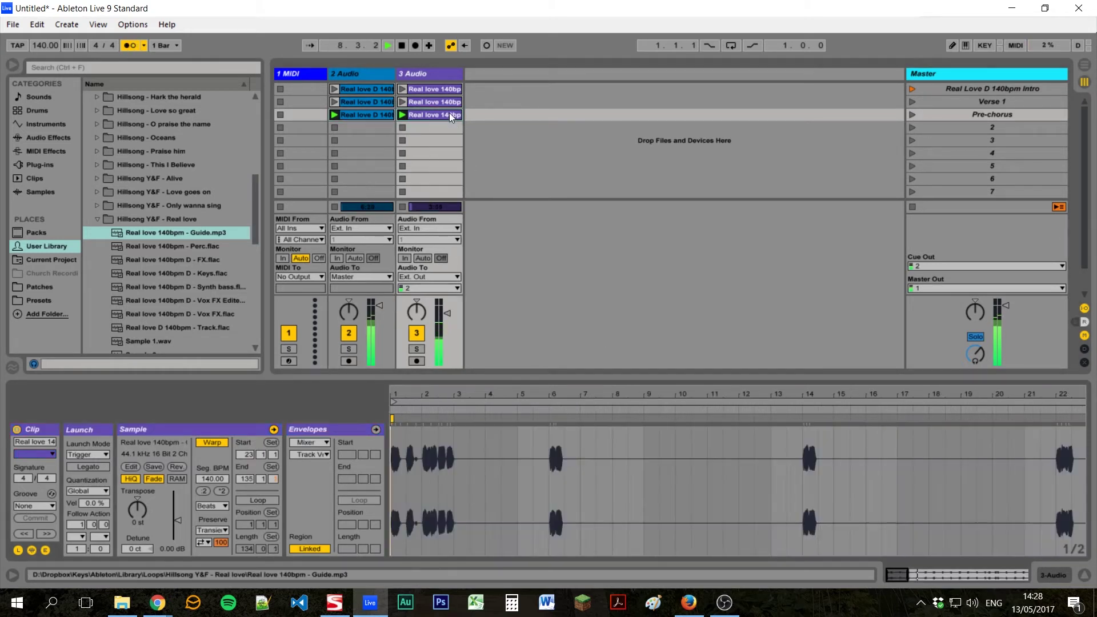
click(920, 576)
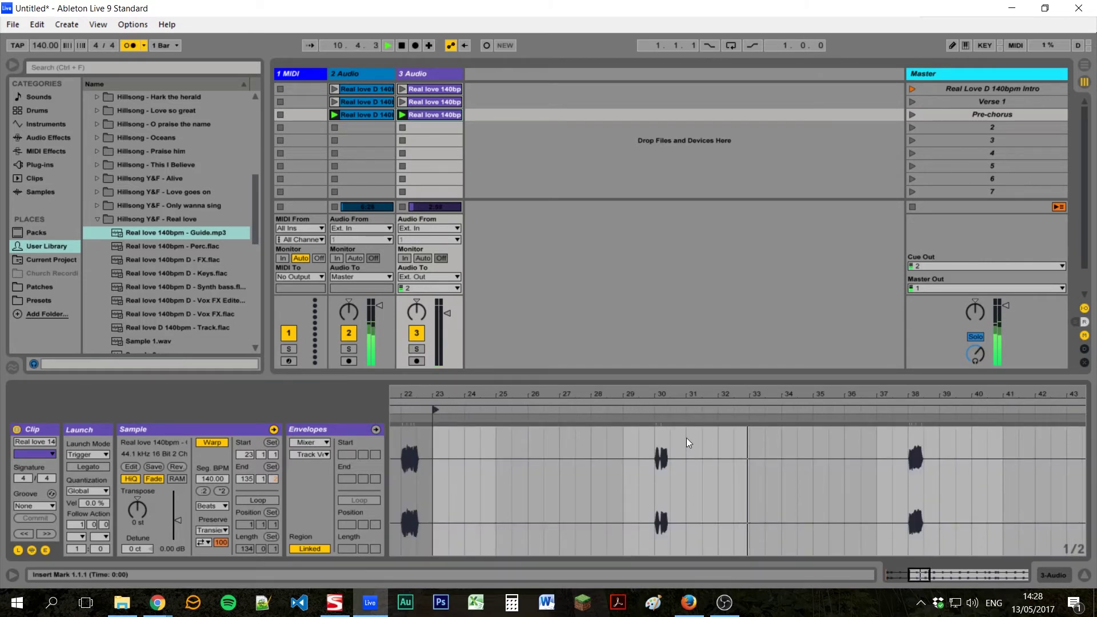
key(space)
- Duplicate Pre-chorus into a Breakdown scene and set the track 3 clip's start value to 1
click(1002, 117)
key(ctrl+d)
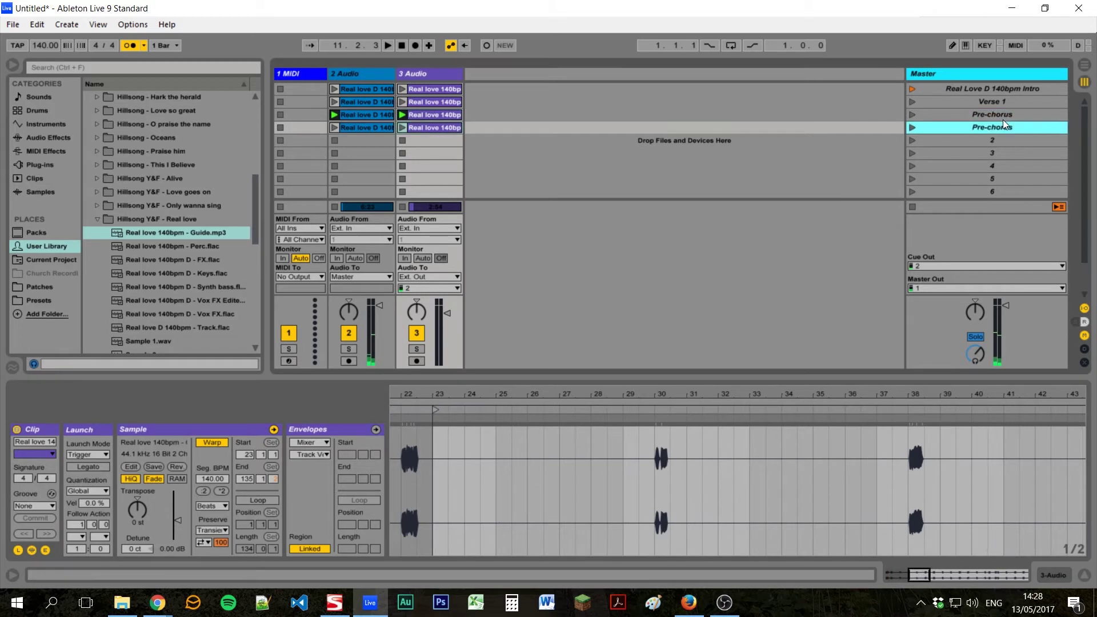
key(ctrl+r)
text(Breakdown)
key(Return)
click(364, 128)
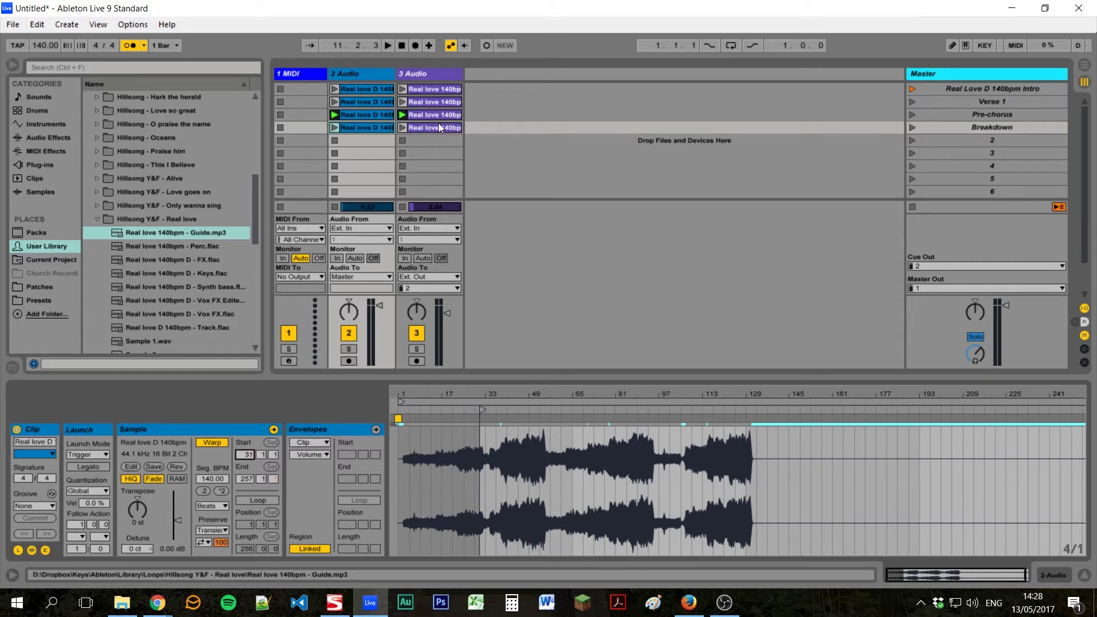
click(437, 127)
click(244, 455)
text(1)
key(Return)
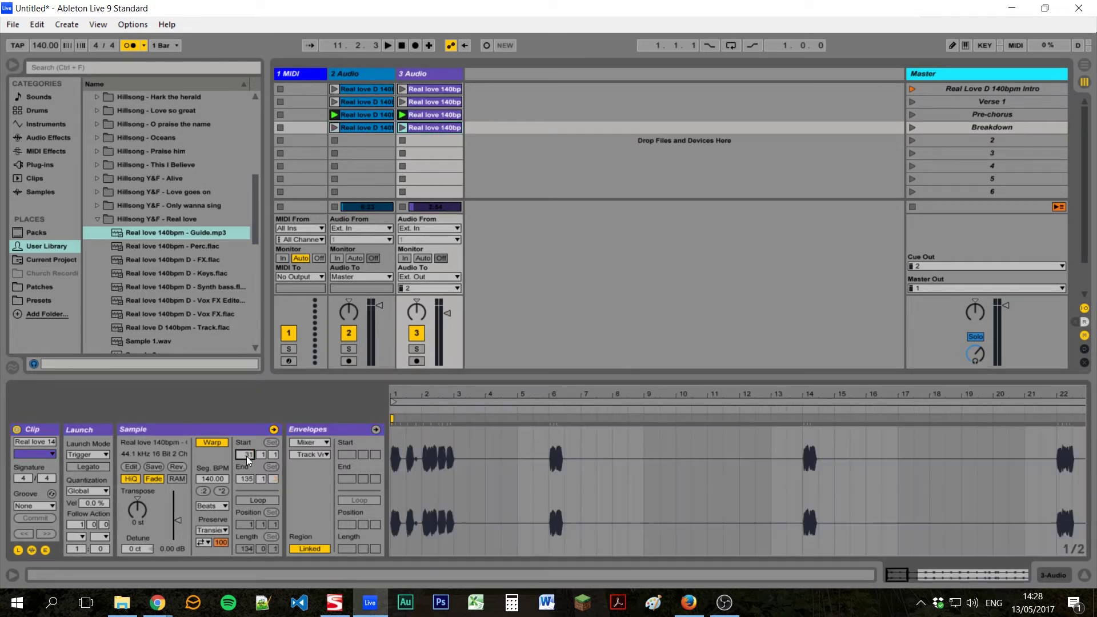
- Launch the Verse 1, Breakdown, then Verse 1 scenes in turn, and stop playback
click(943, 101)
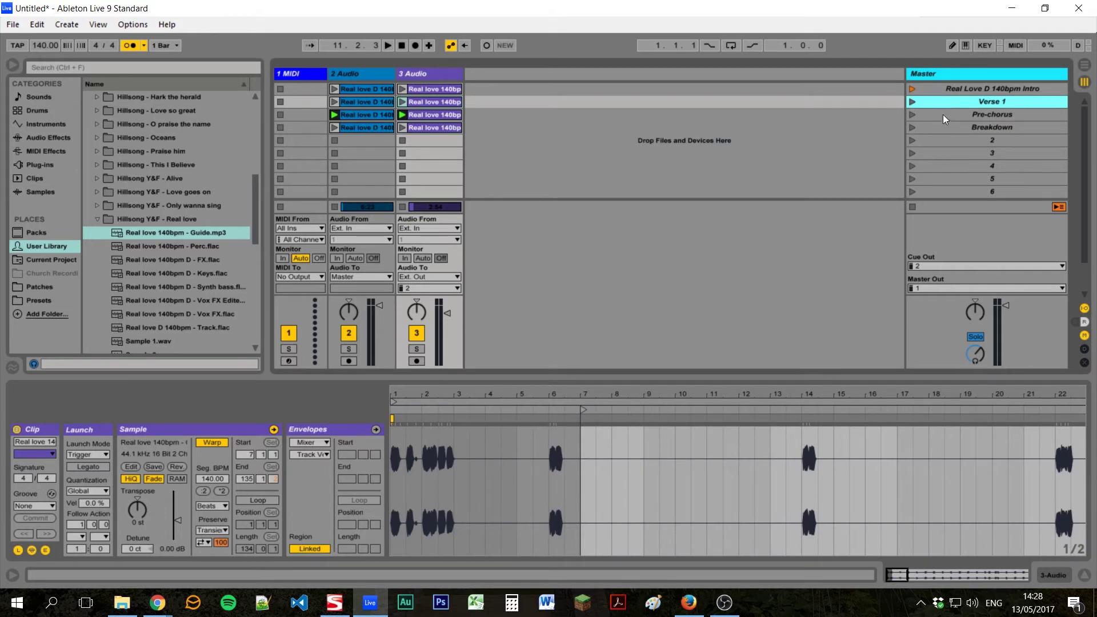
click(954, 112)
click(914, 103)
click(910, 101)
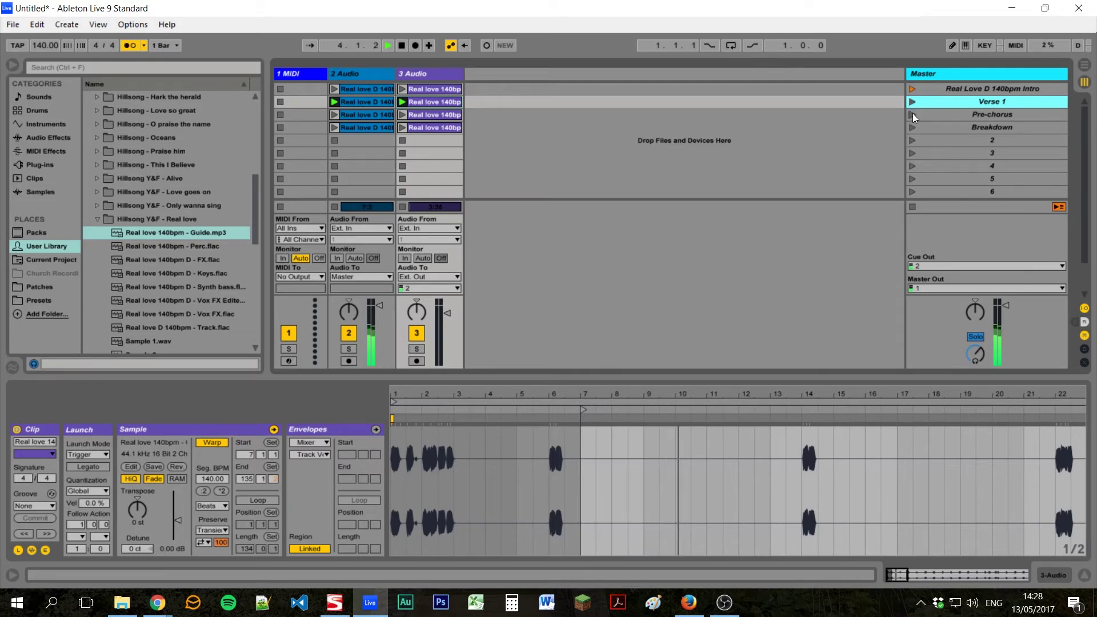
click(913, 113)
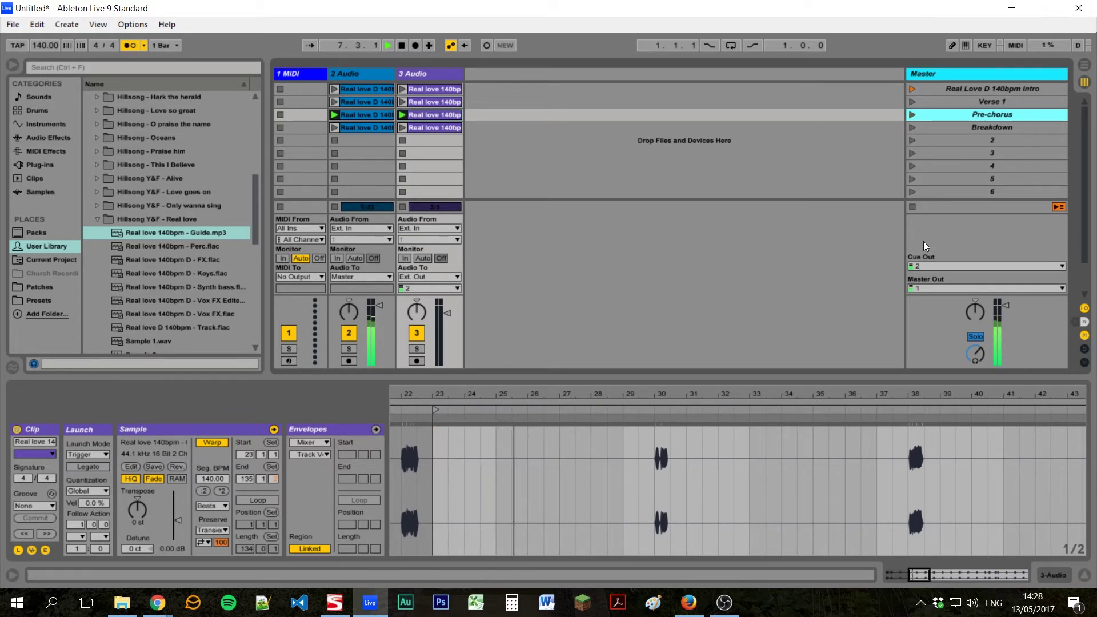
click(913, 127)
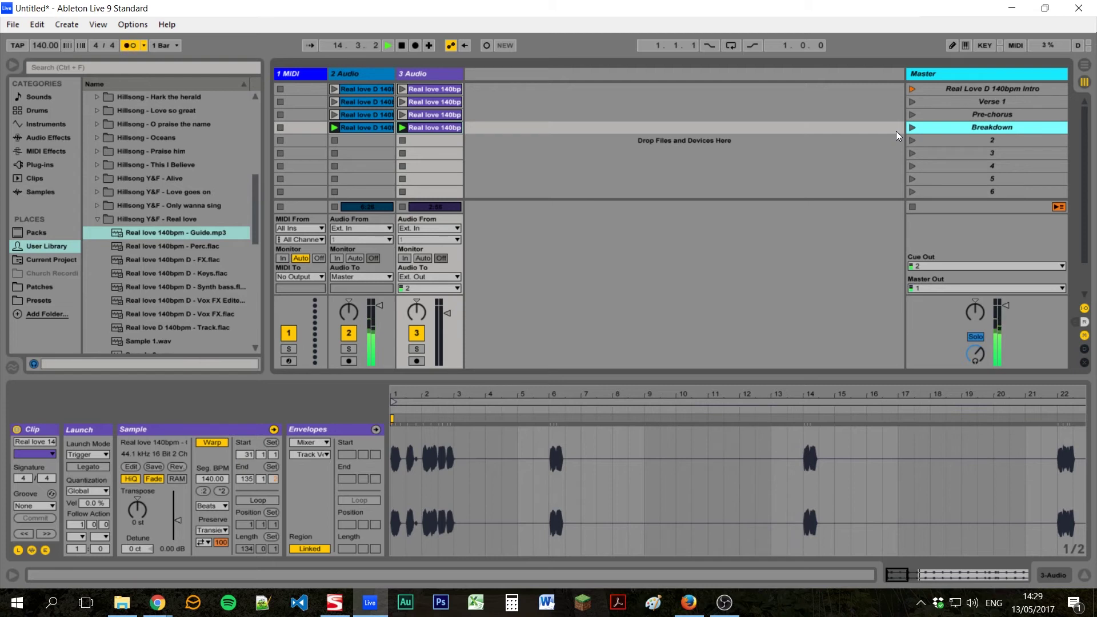
click(909, 104)
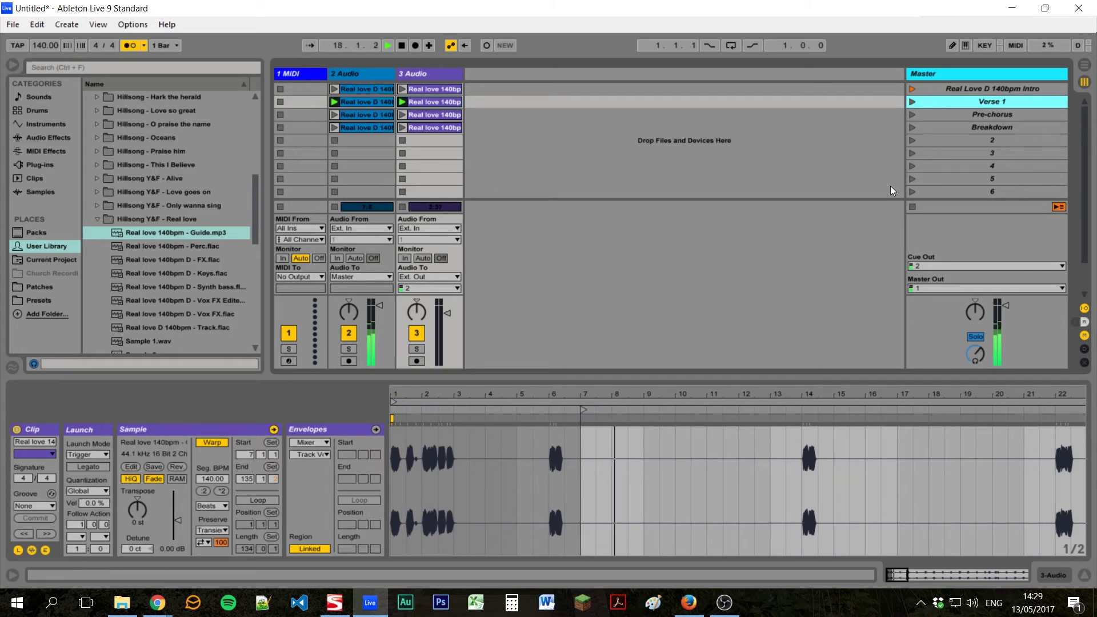
key(space)
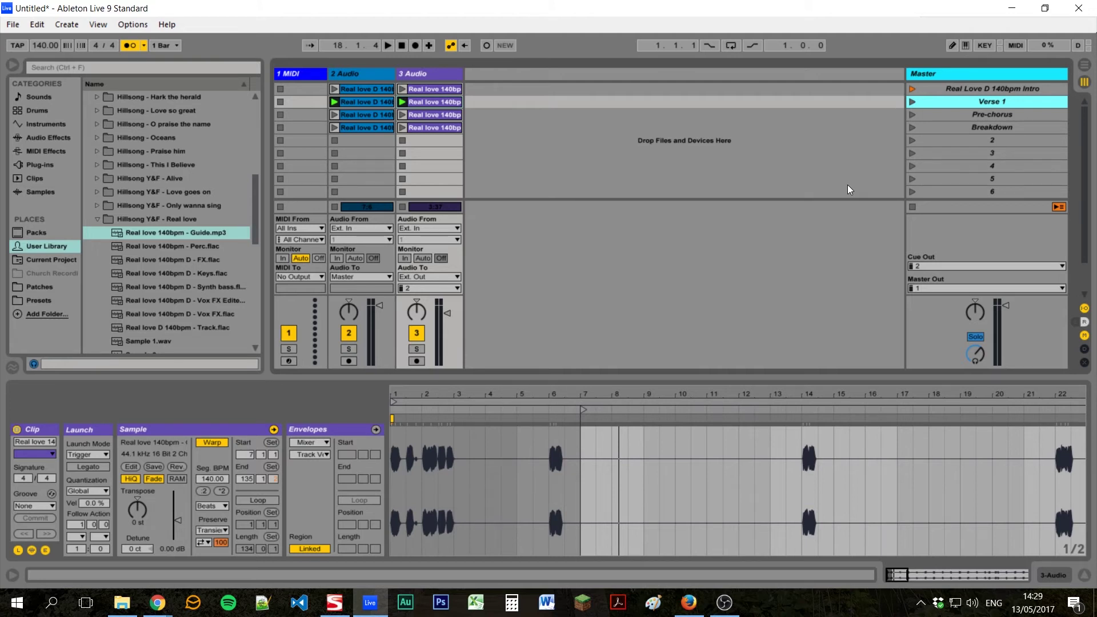
- Expand the Only wanna sing folder and drop both its files into scene 5
click(98, 219)
click(100, 207)
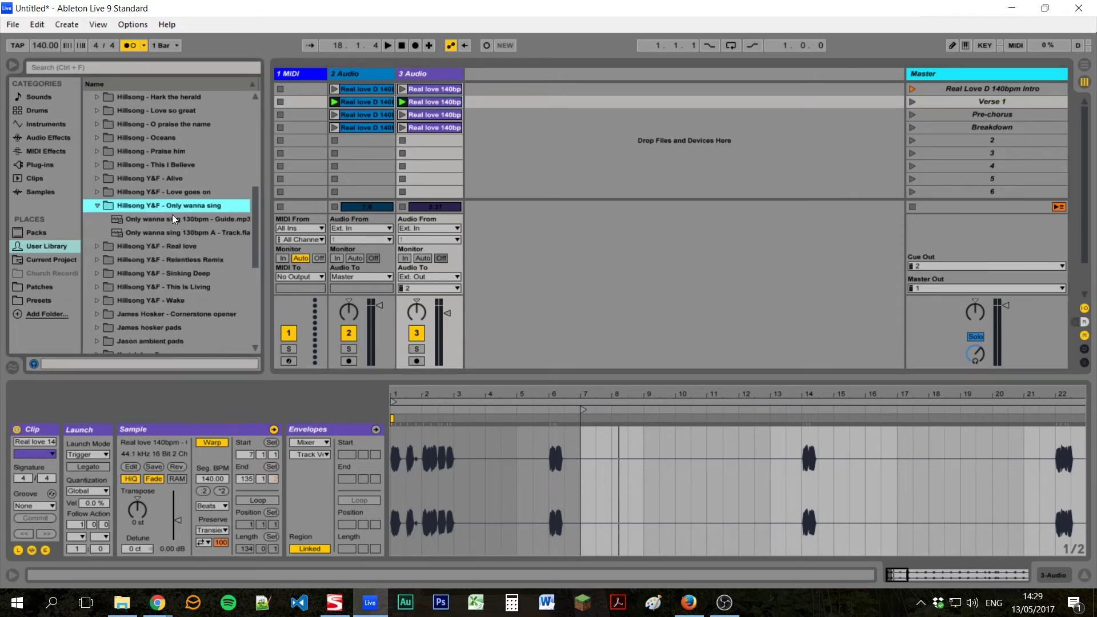
drag(177, 218, 354, 150)
- Name scene 5 'Only Wanna Sing A 130bpm' and launch it
click(498, 142)
click(991, 141)
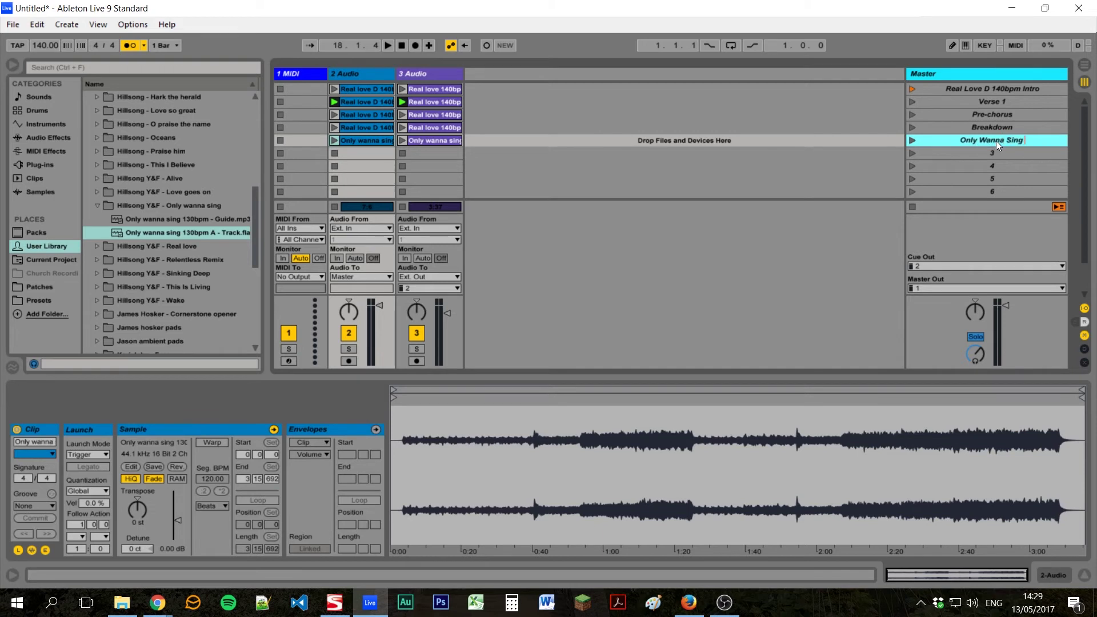
text(130bpm)
text(A)
click(911, 139)
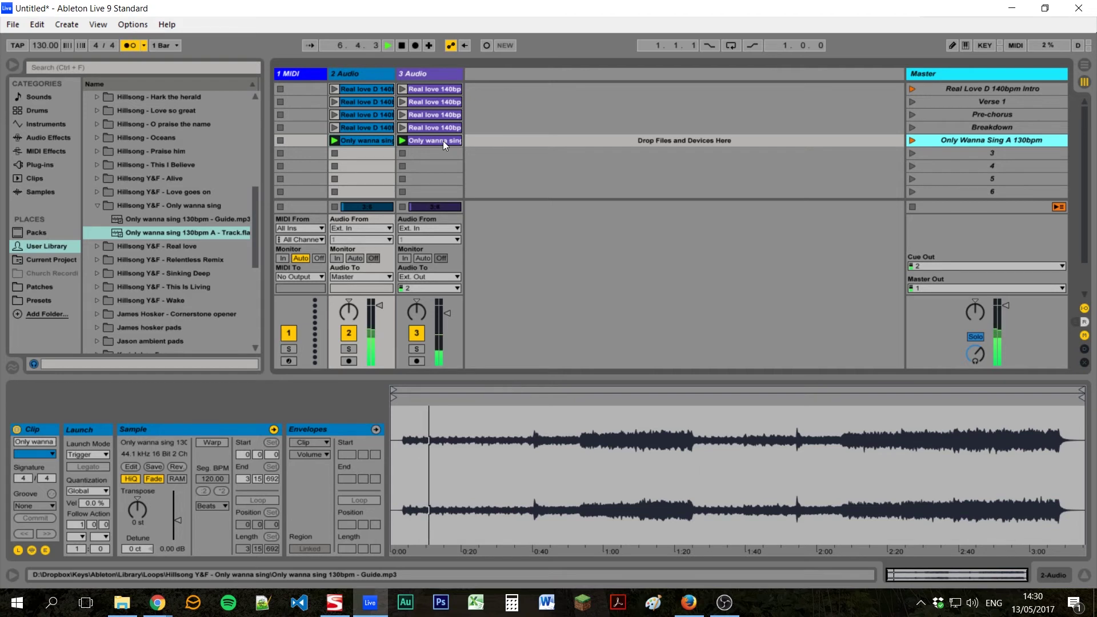
- Stop playback and step through the song scenes, ending back on the Intro scene
key(space)
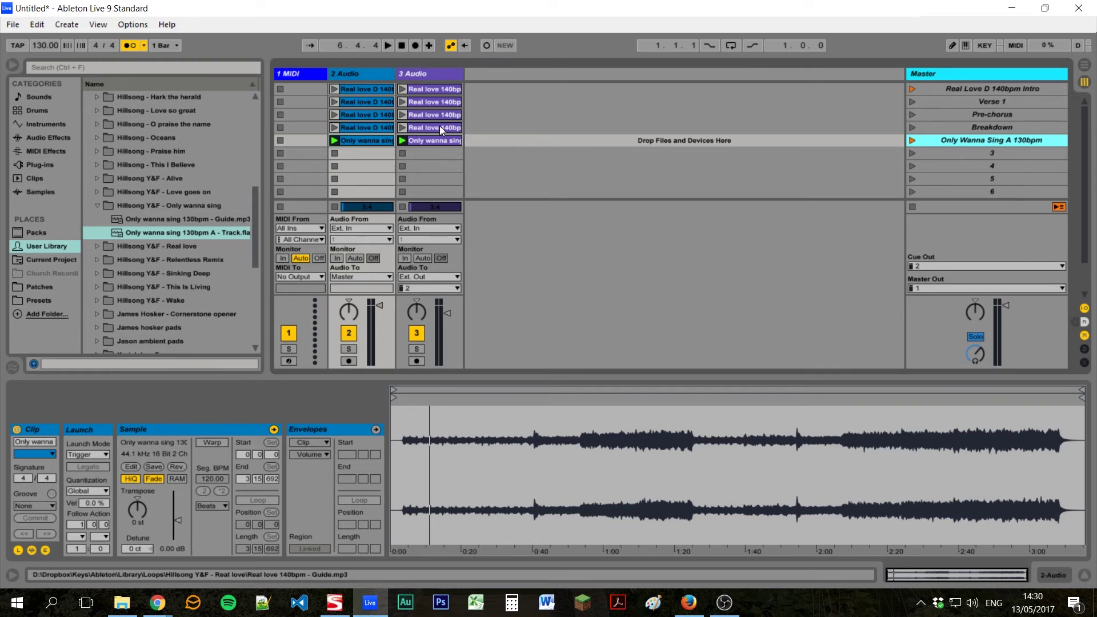
click(1000, 90)
click(997, 101)
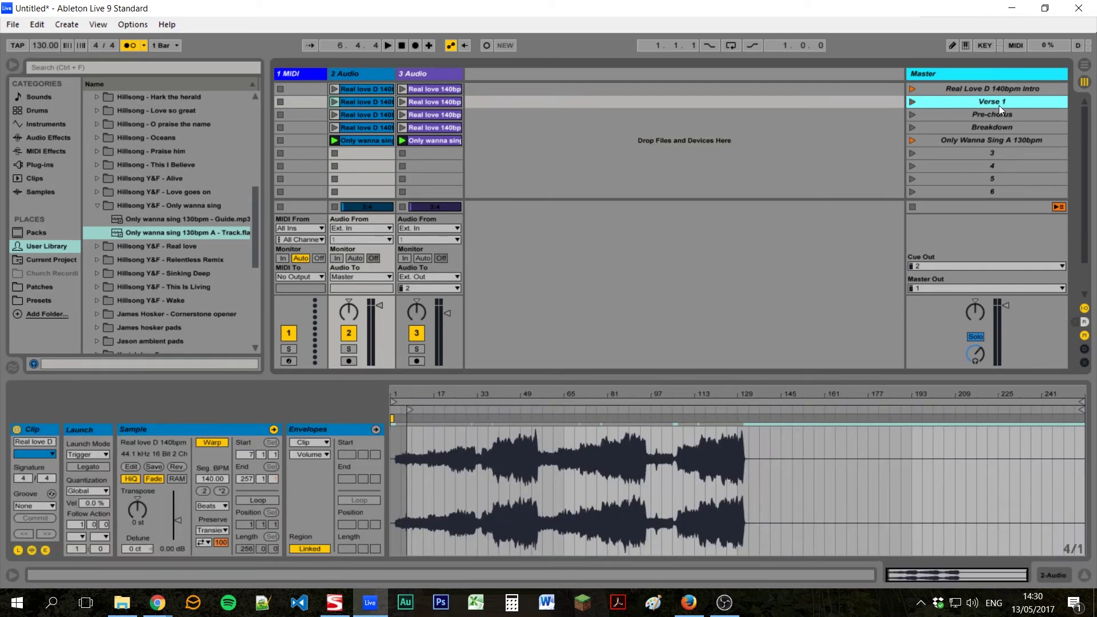
click(996, 114)
click(997, 127)
click(999, 90)
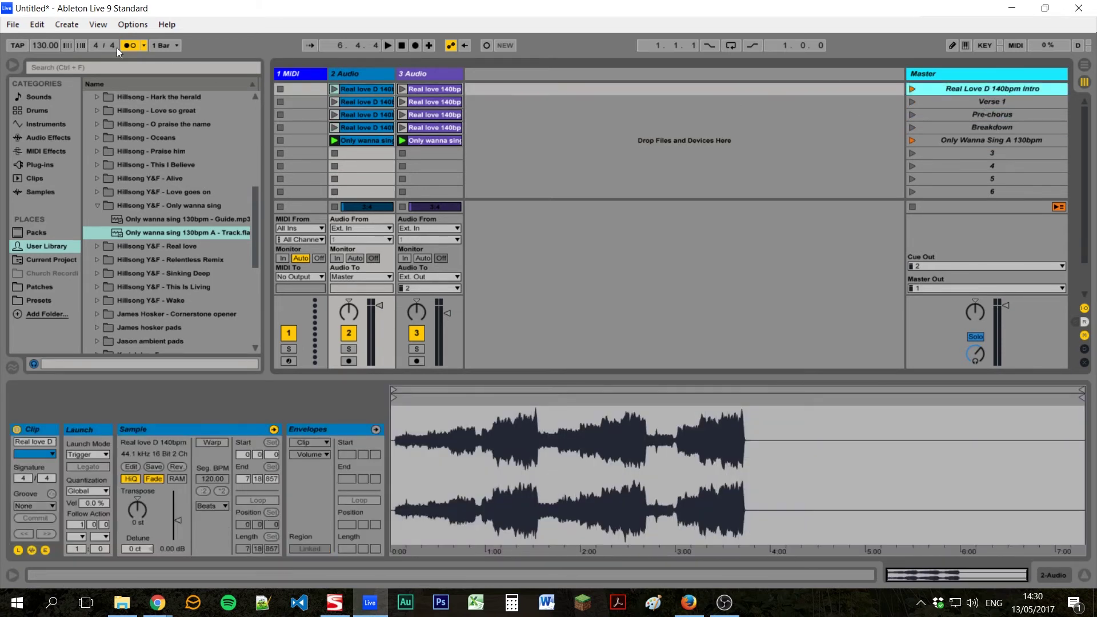
- In Key Map mode, assign keys 1, 2 and 3 to Intro, Verse 1 and Pre-chorus
click(133, 24)
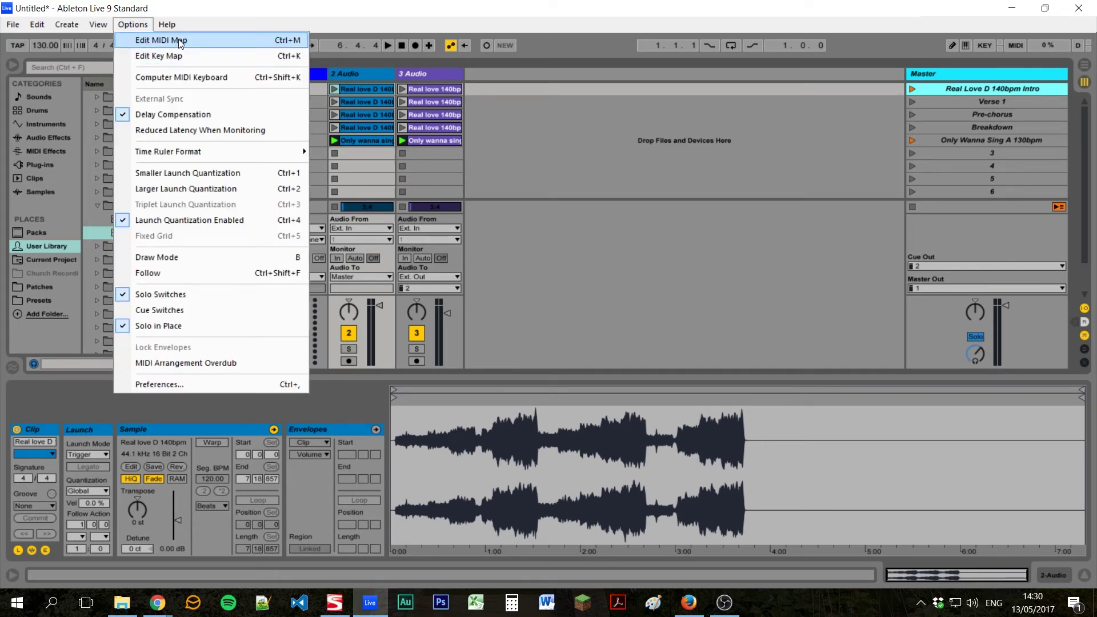
click(173, 57)
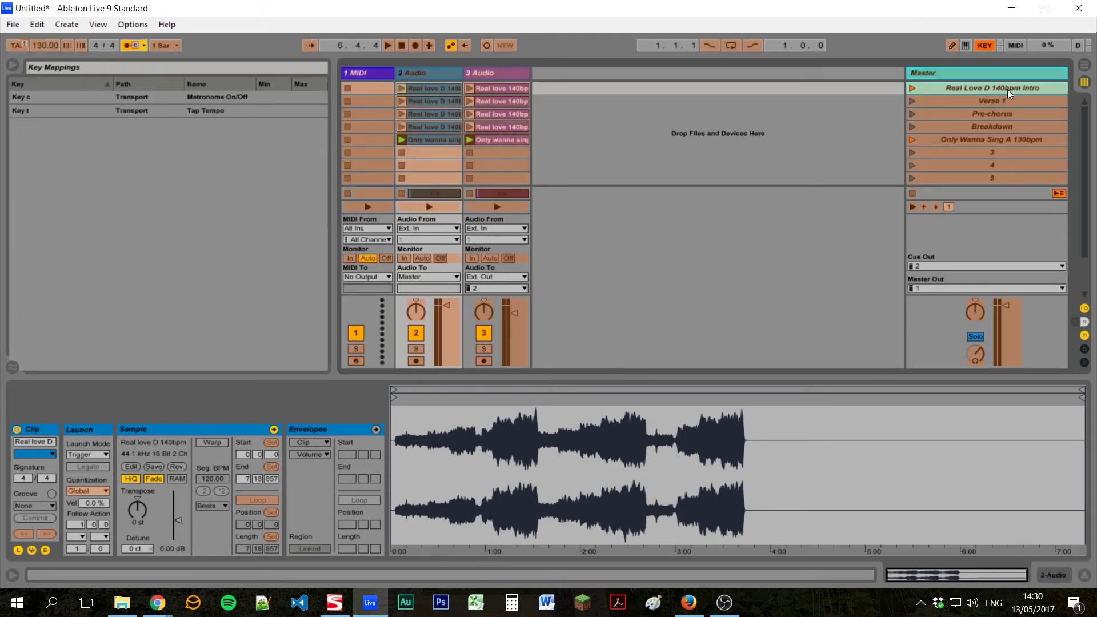
key(1)
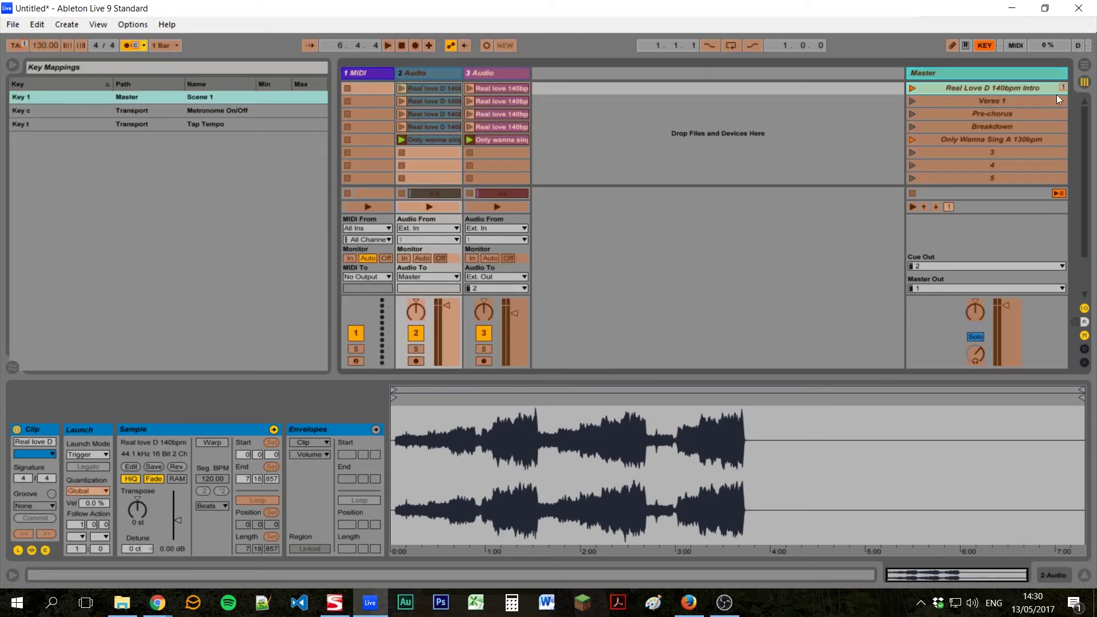
click(1041, 104)
key(2)
click(1031, 113)
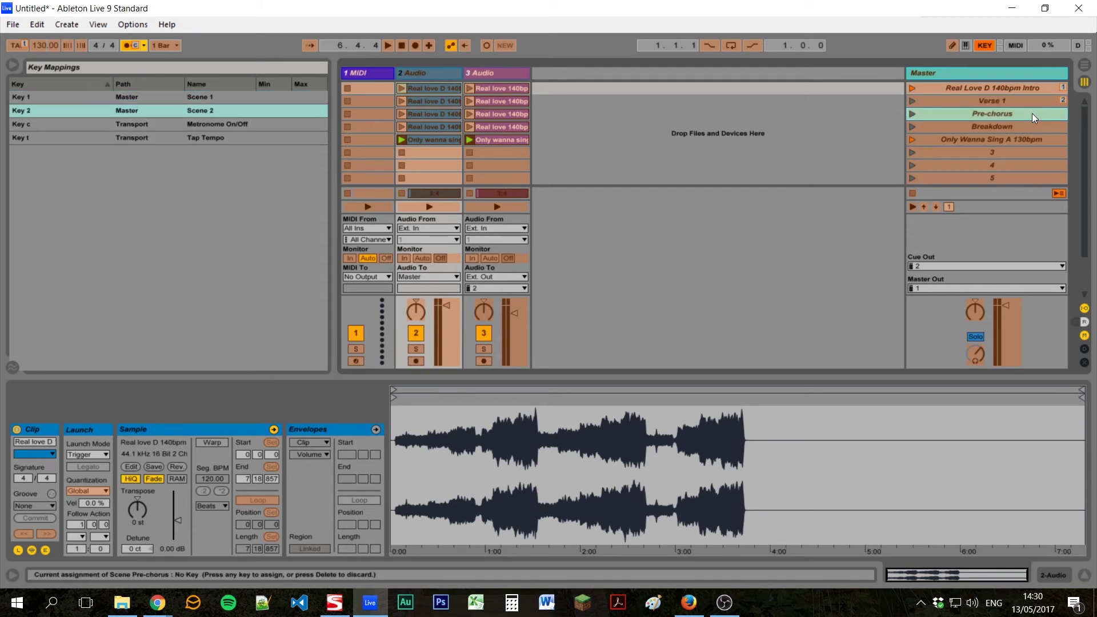
key(3)
- Assign keys 4 and 5 to Breakdown and Only Wanna Sing, then exit Key Map mode
click(1030, 125)
key(4)
click(1029, 139)
key(5)
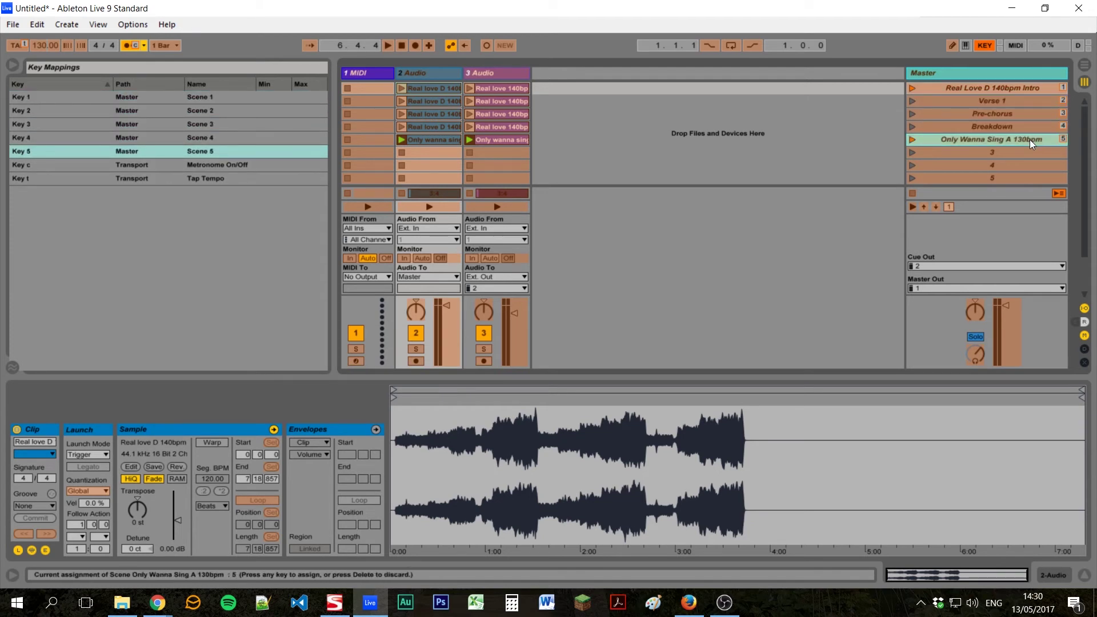
key(ctrl+k)
click(958, 91)
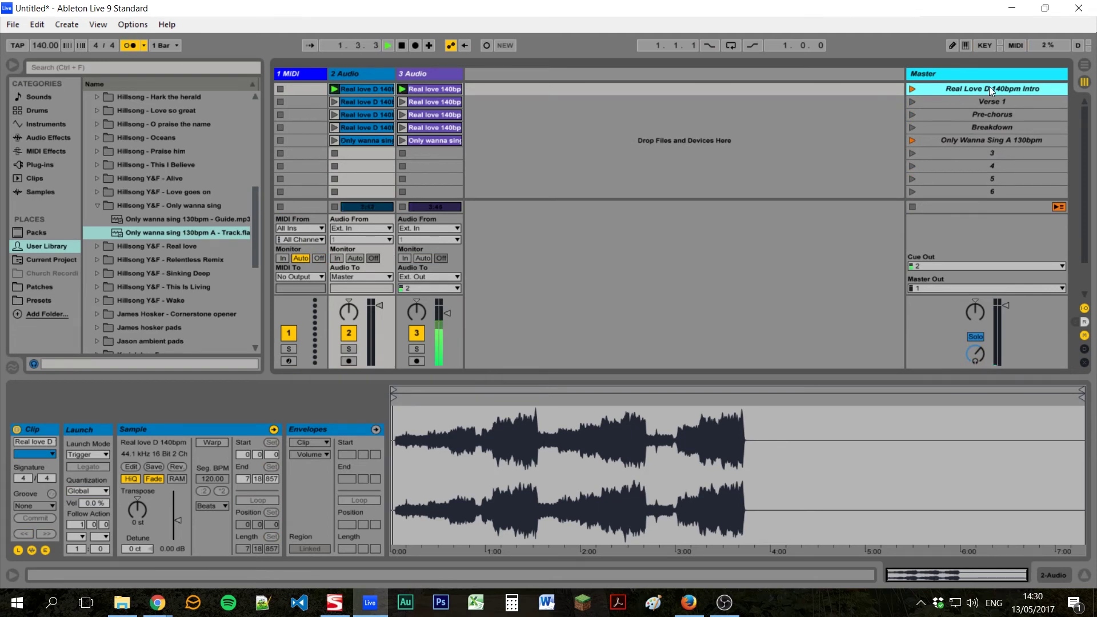
- Trigger Verse 1, Pre-chorus, Breakdown and Only Wanna Sing A 130bpm with keys 2–5, then stop
key(2)
key(3)
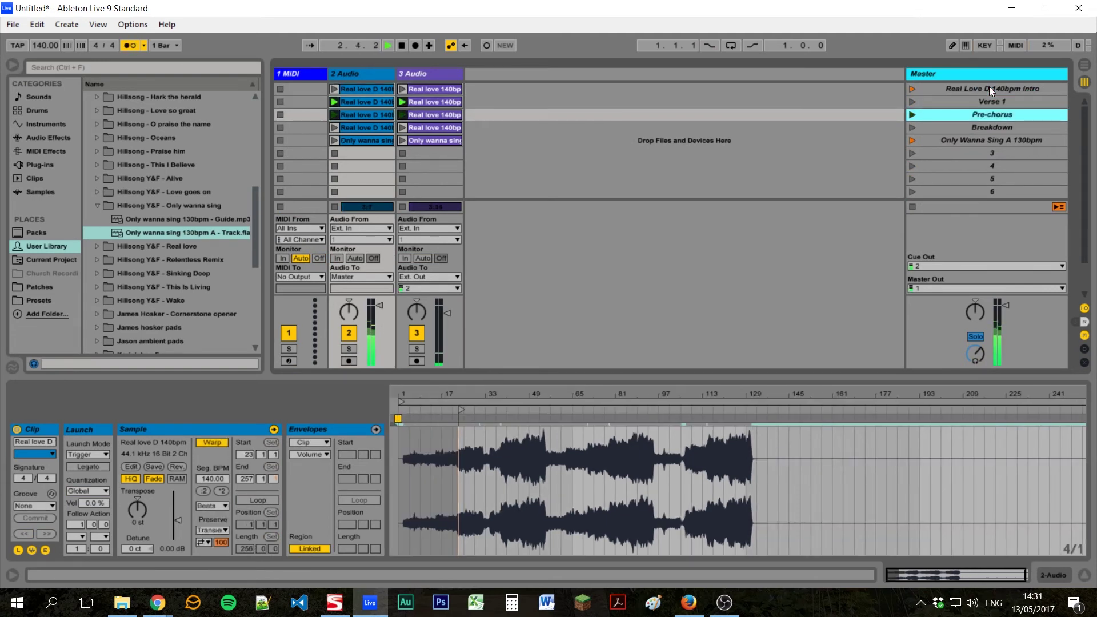
key(4)
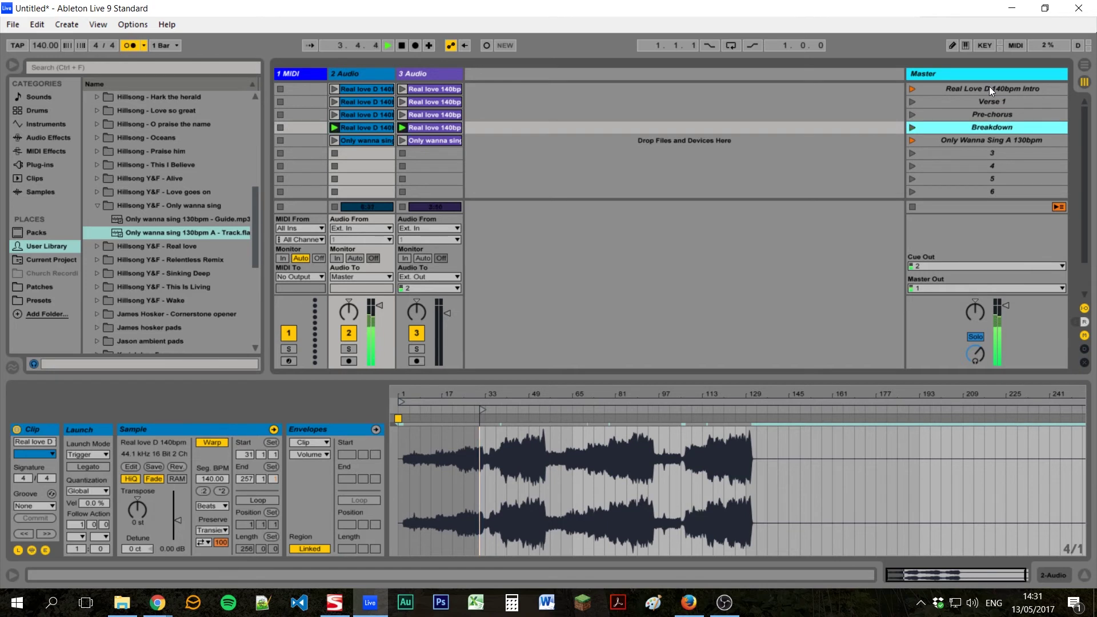
key(5)
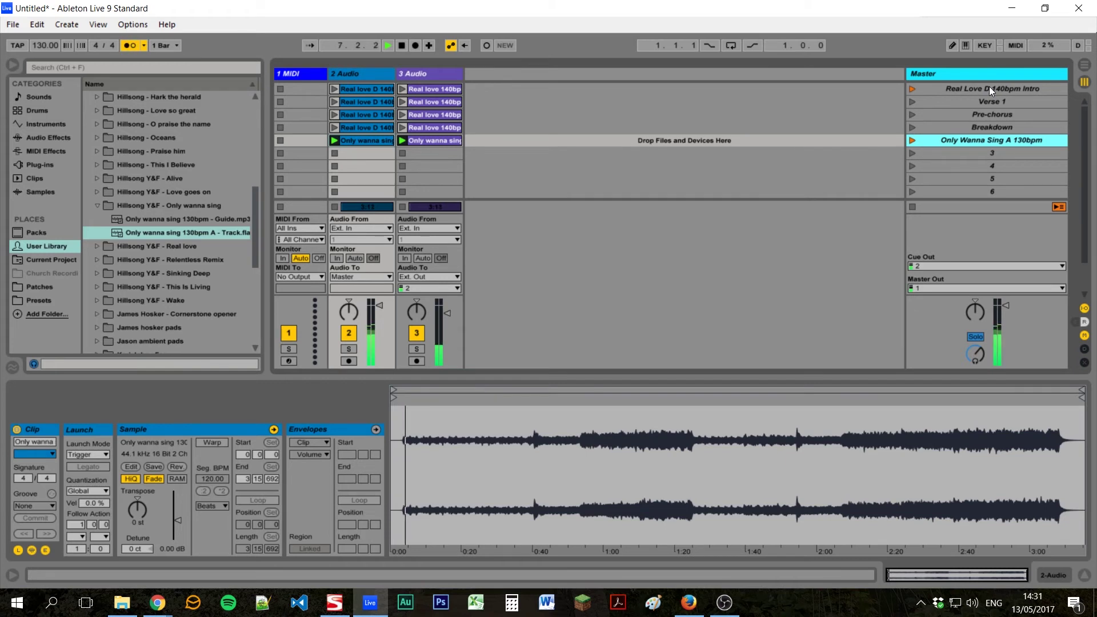
key(space)
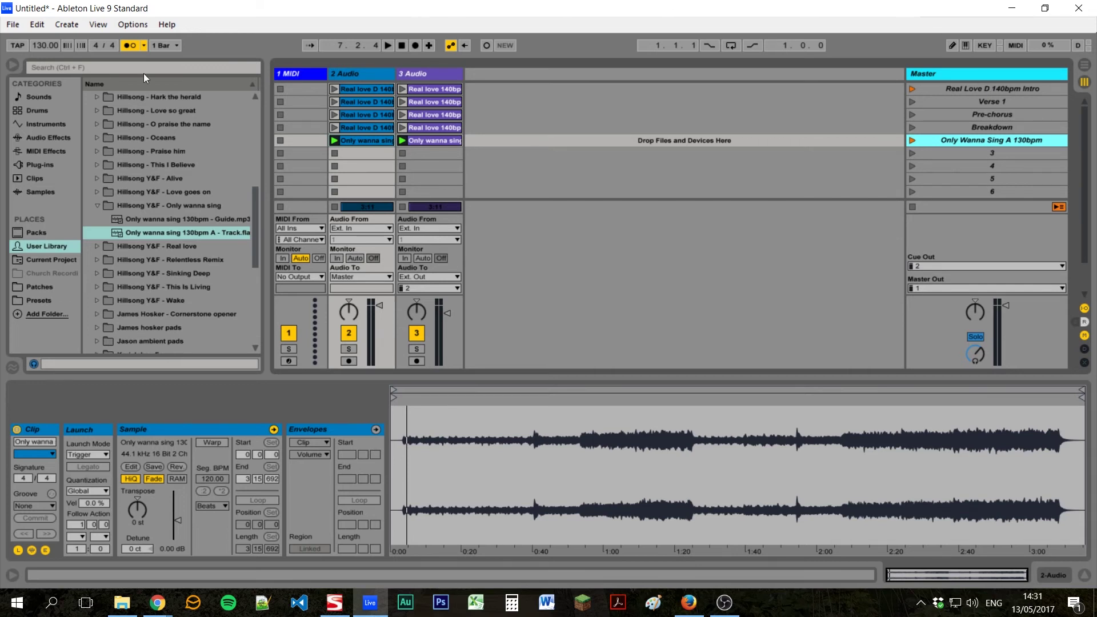
- Collapse the Only wanna sing folder and expand the Real love folder in the browser
click(111, 206)
key(Left)
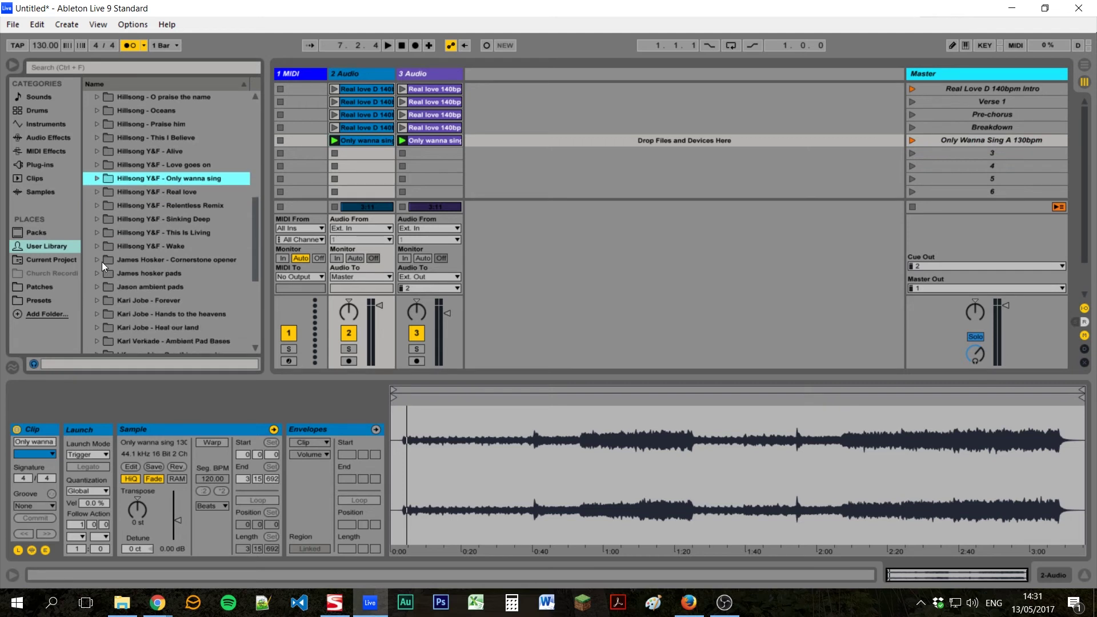
click(108, 199)
key(Right)
scroll(143, 257, down, 1)
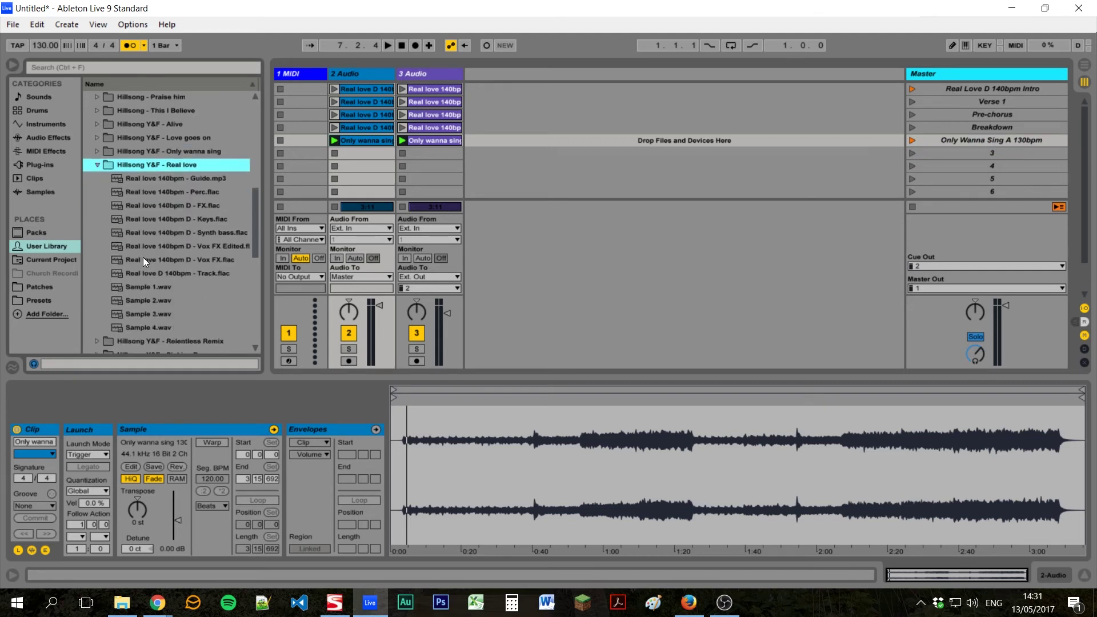
- Preview the Real love stems: Vox FX, FX, Keys, Synth bass and Track
click(194, 247)
click(179, 208)
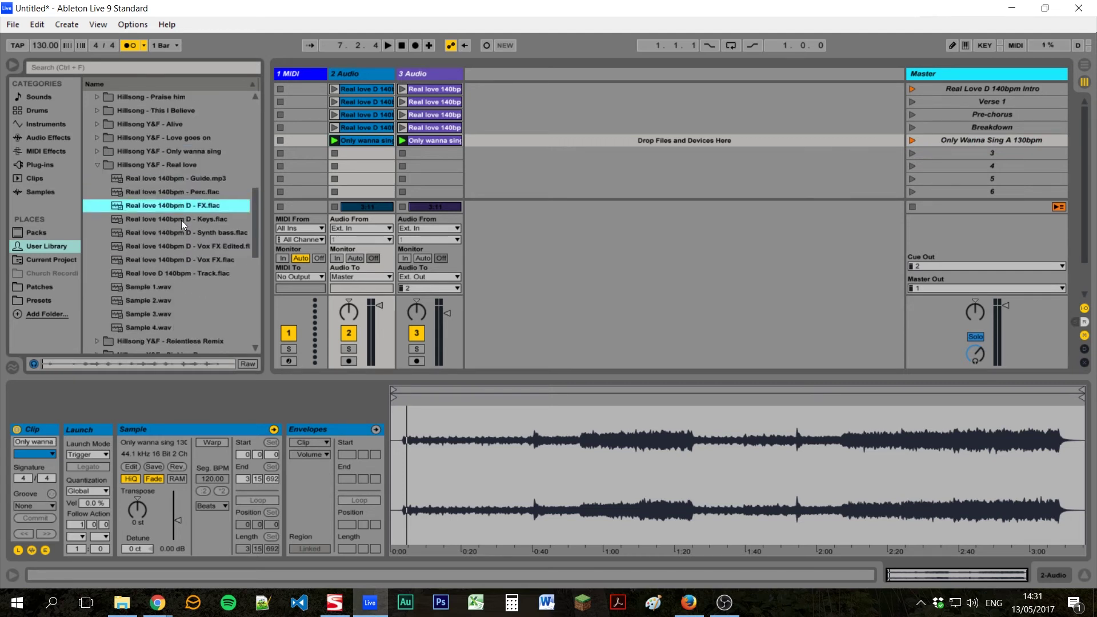
click(181, 220)
click(185, 234)
click(190, 246)
click(185, 225)
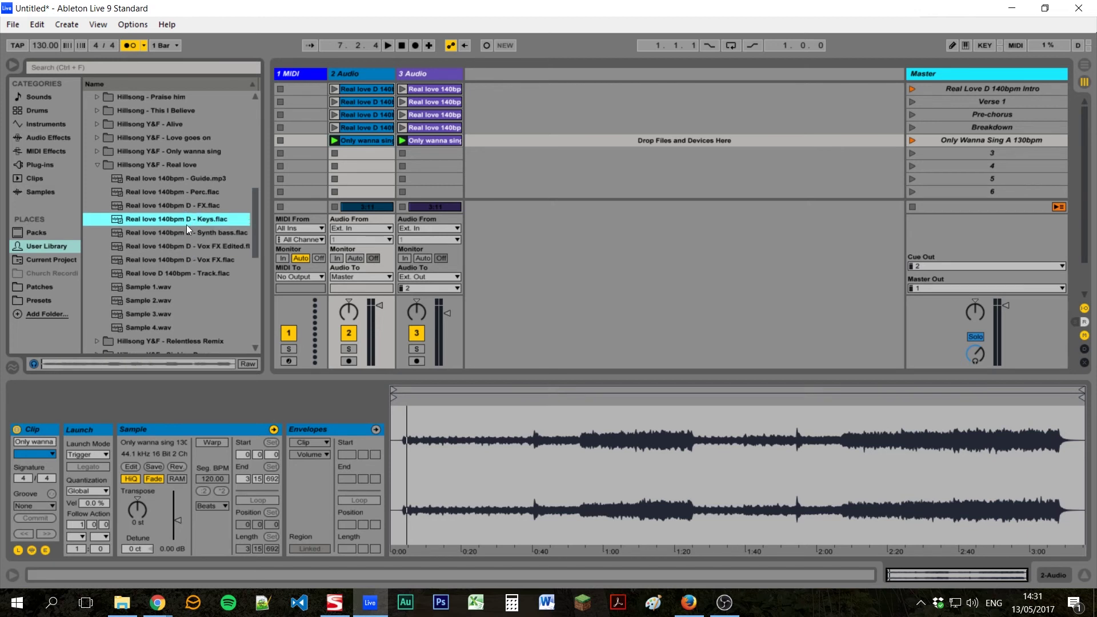
click(190, 232)
click(193, 259)
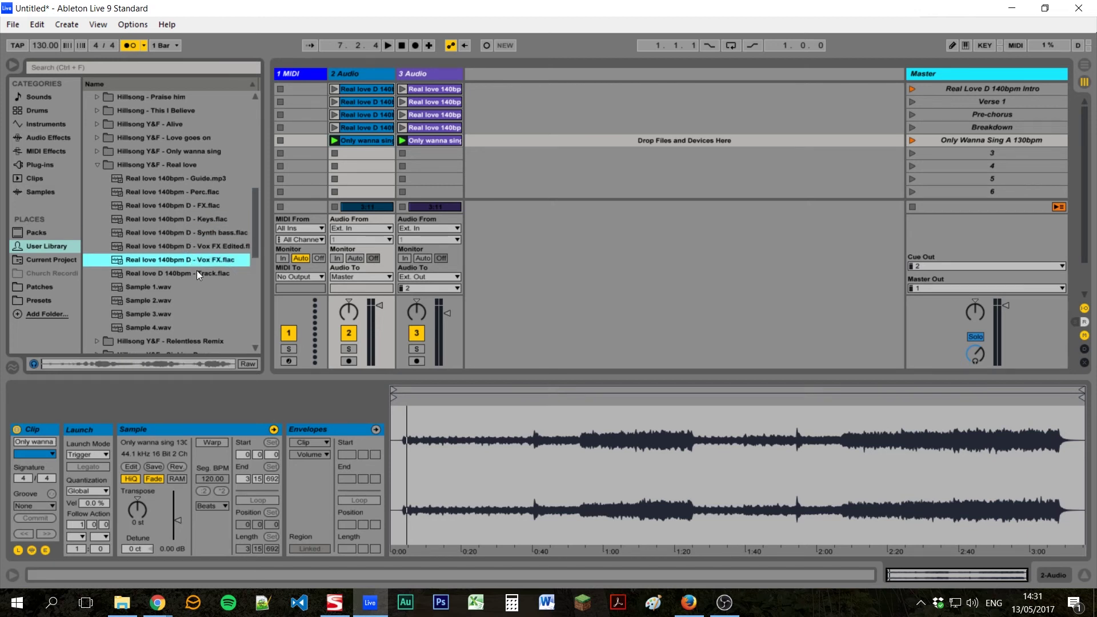
click(196, 272)
click(182, 207)
click(202, 228)
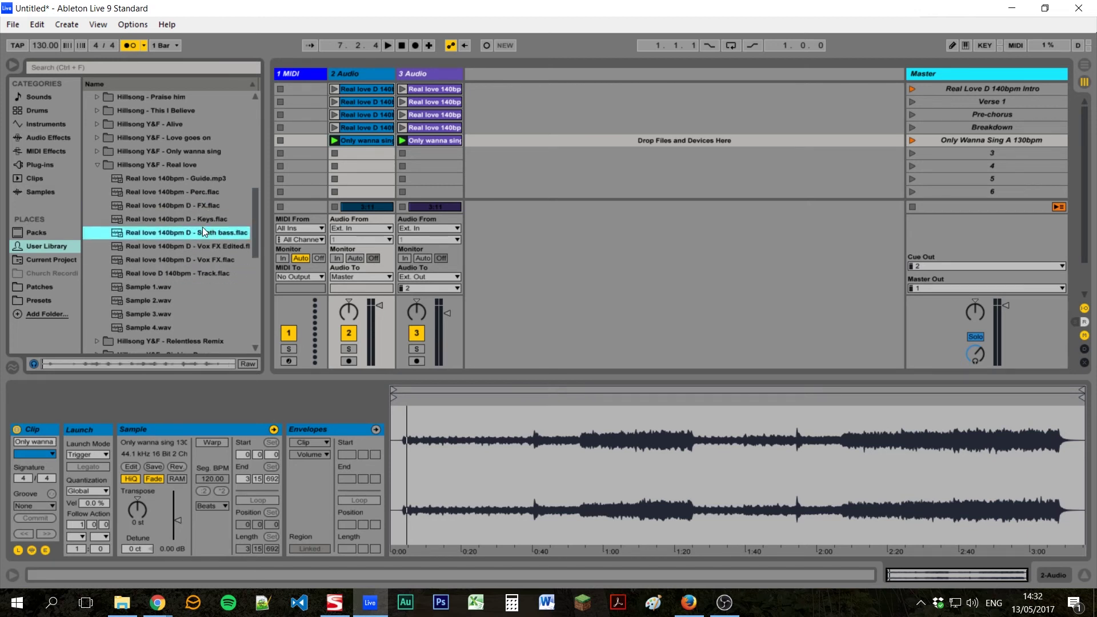
click(215, 223)
- Drop the Keys, Synth bass, Vox FX, FX and Perc stems into scene 4's row
click(1013, 164)
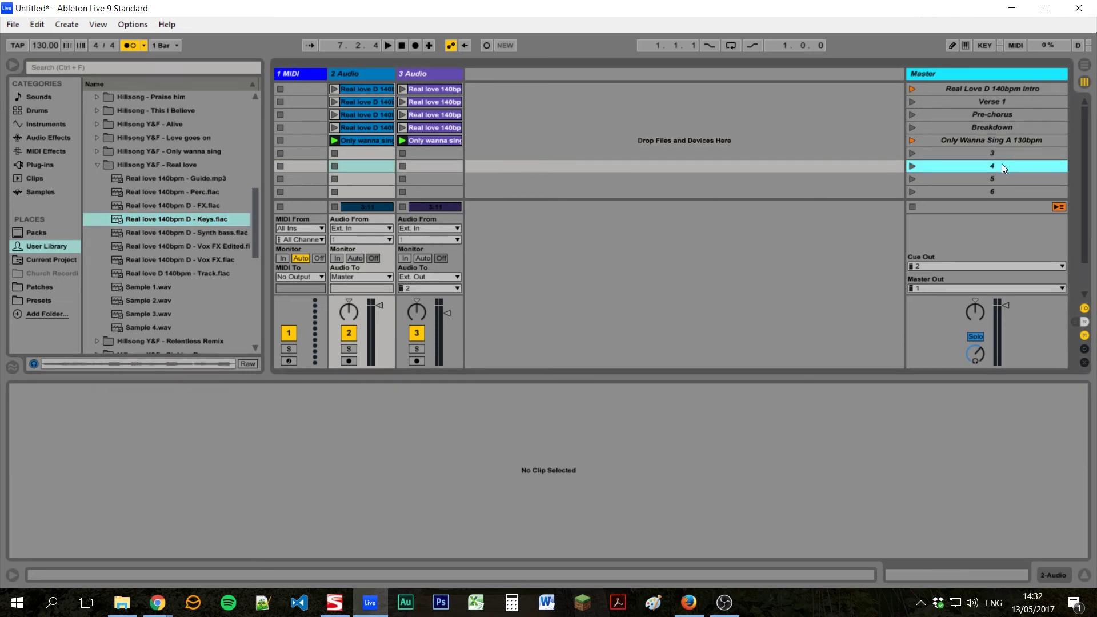
scroll(998, 166, down, 1)
scroll(564, 170, down, 1)
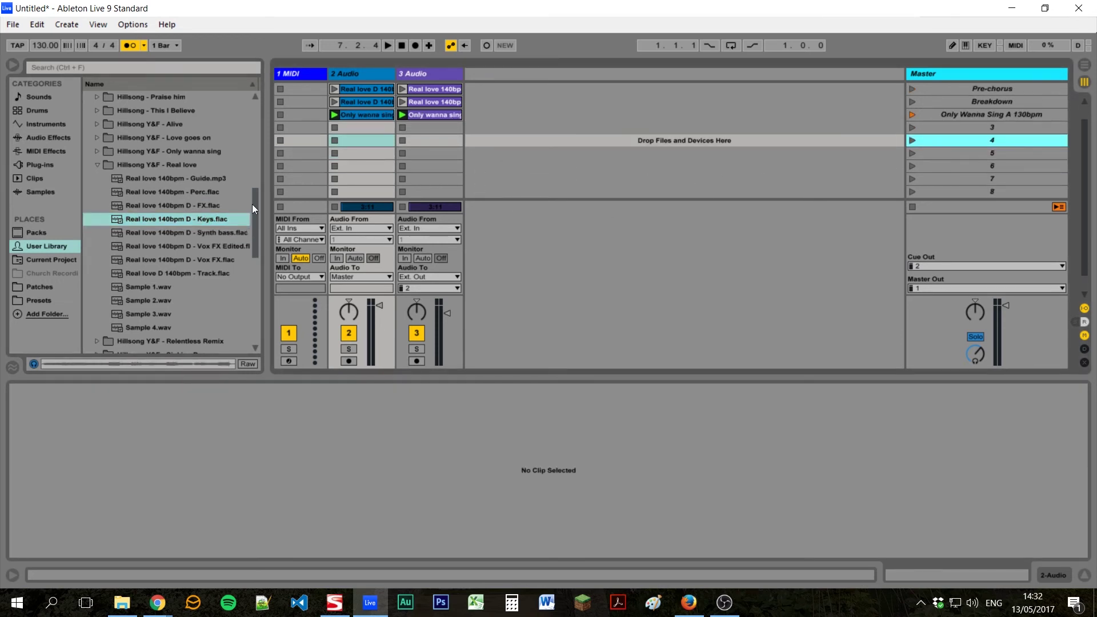
drag(172, 217, 354, 140)
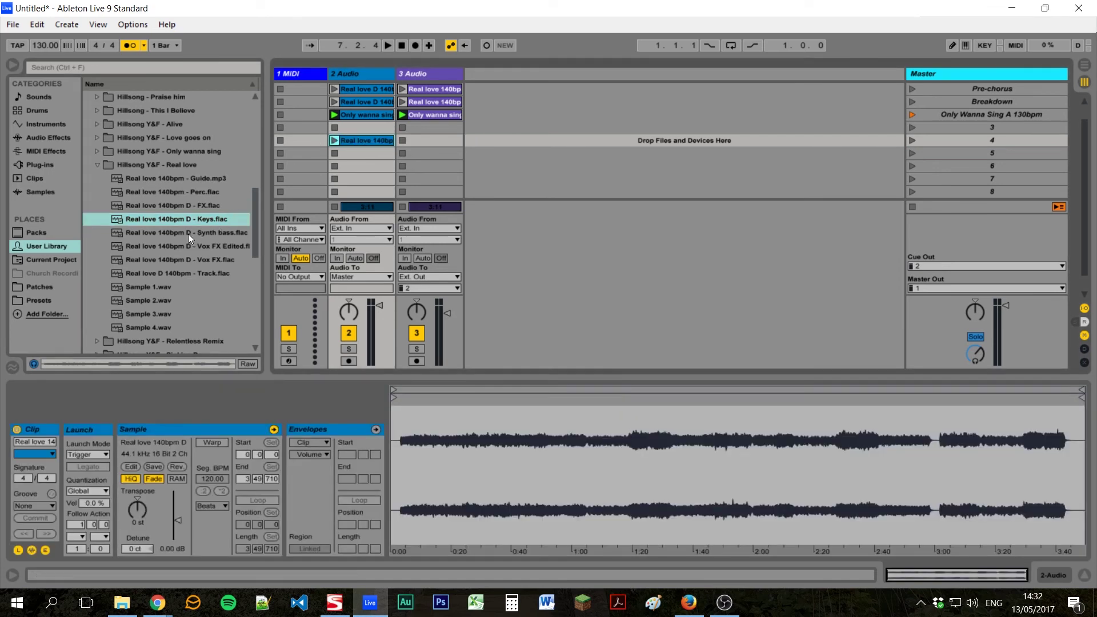
drag(189, 234, 481, 142)
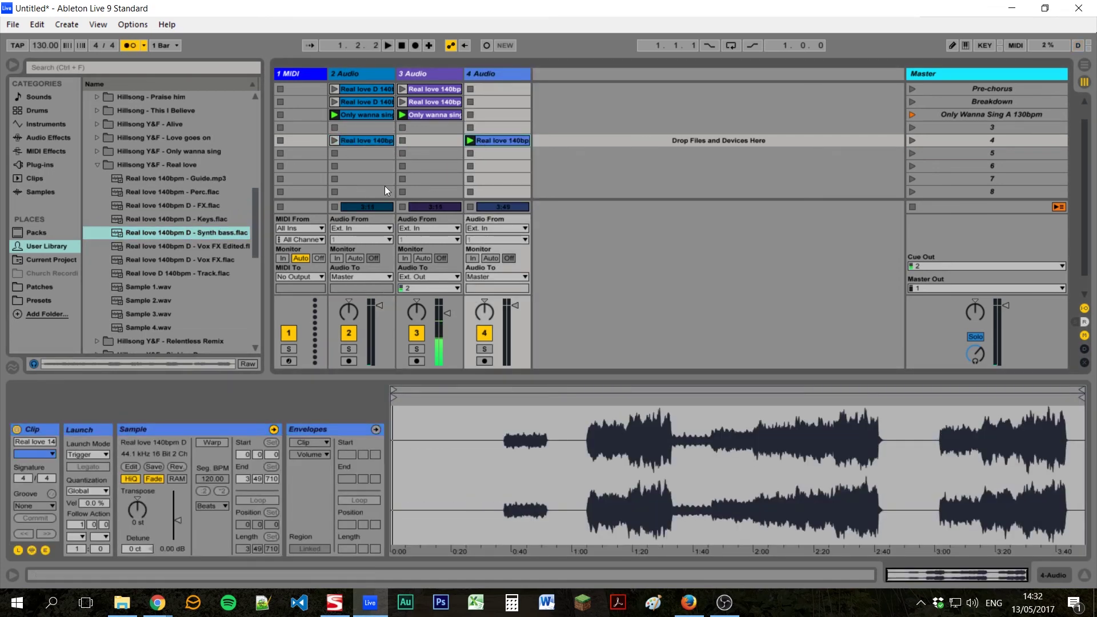
drag(189, 260, 542, 139)
drag(191, 204, 631, 142)
drag(199, 186, 412, 136)
- Launch scene 4 and route both Master Out and Cue Out to 1/2
click(909, 139)
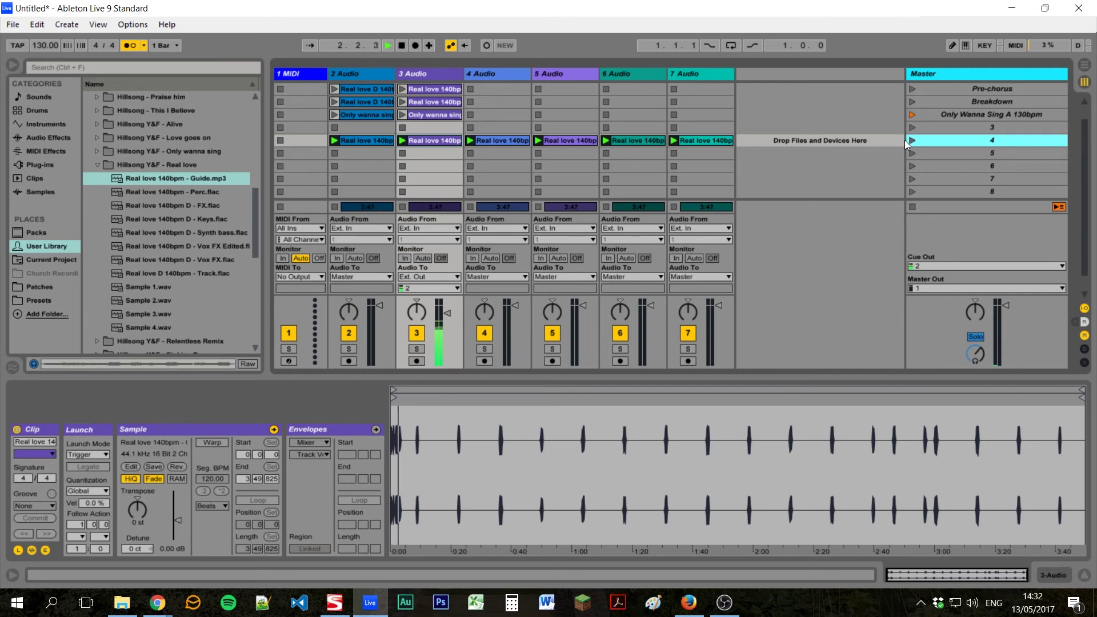
click(939, 288)
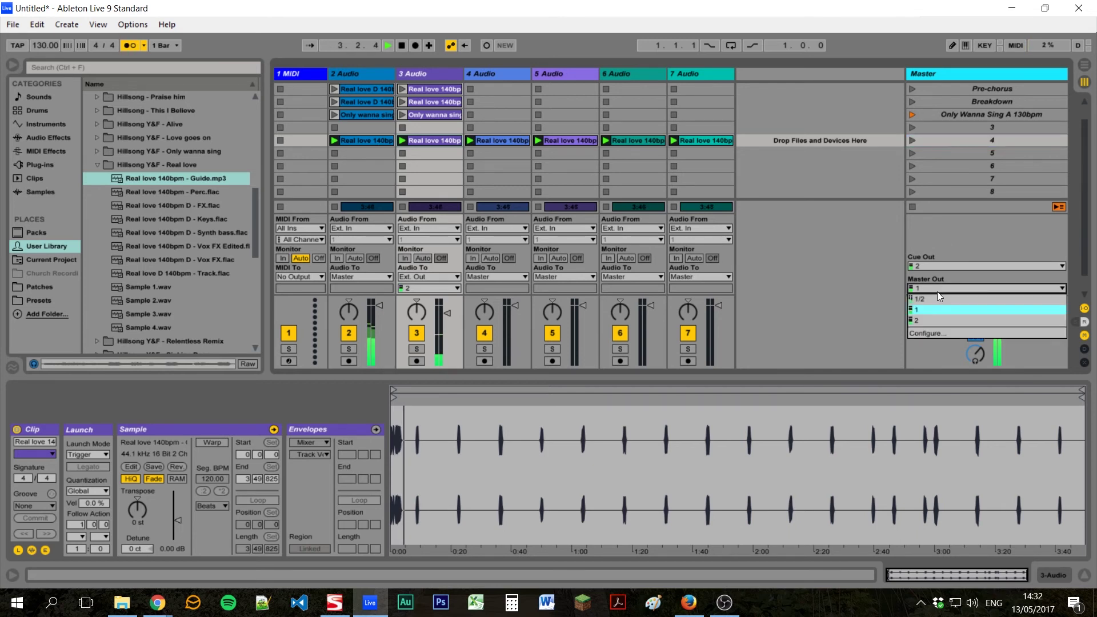
click(934, 300)
click(928, 267)
click(929, 275)
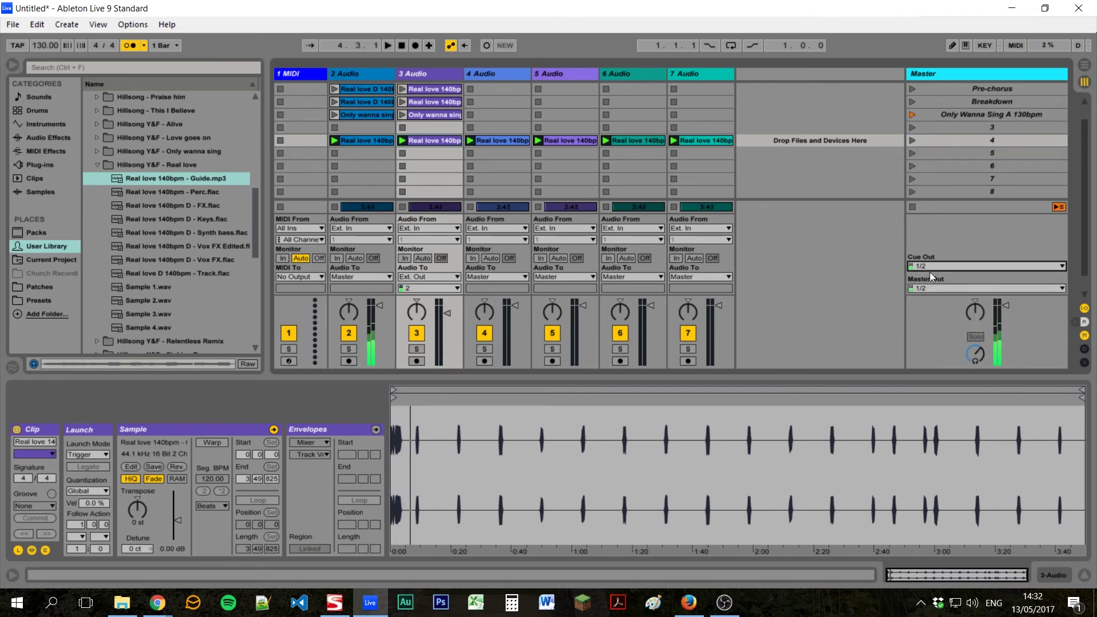
- Rename scene 4 to 'Real love 140bpm' and launch it
click(979, 140)
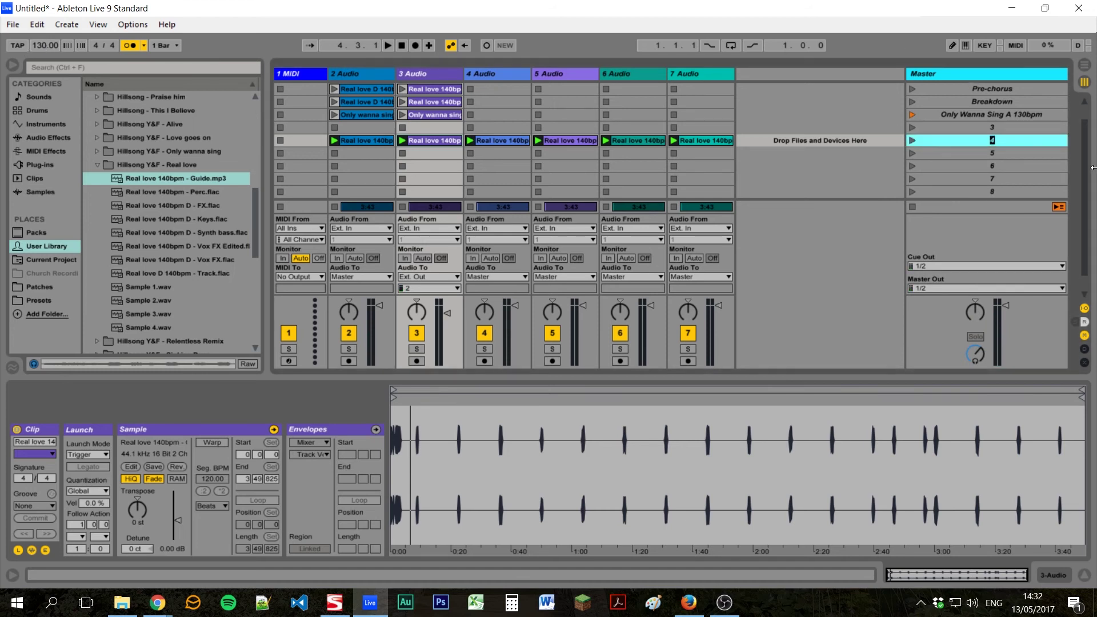
text(Real love 140bpm)
key(Return)
click(910, 141)
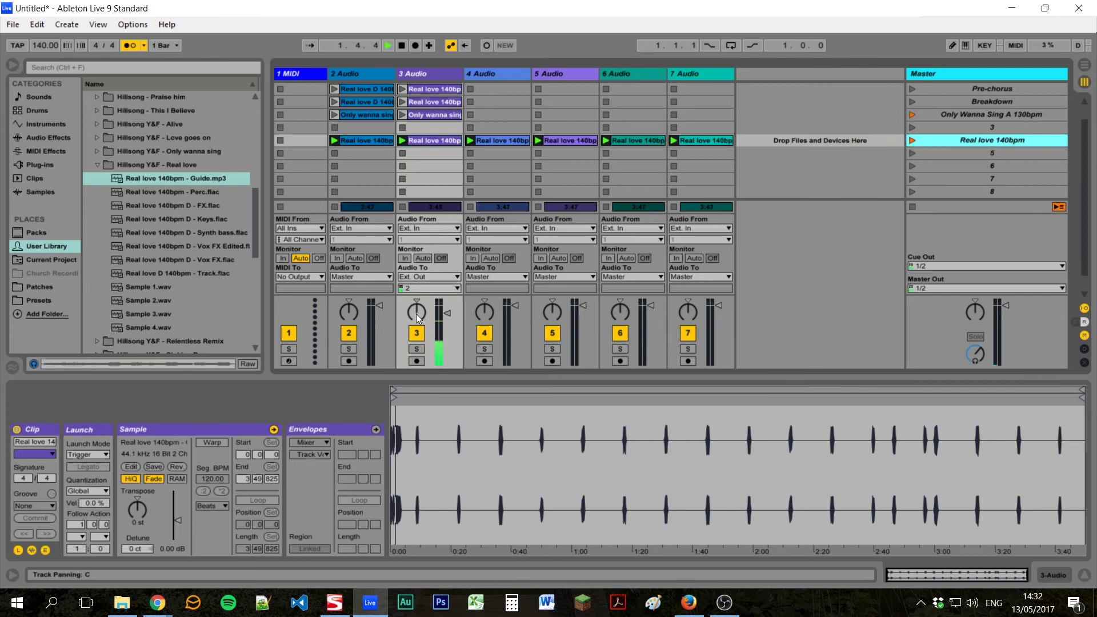
- Route track 3 to output channel 1/2 and pull its volume all the way down
click(428, 288)
click(414, 297)
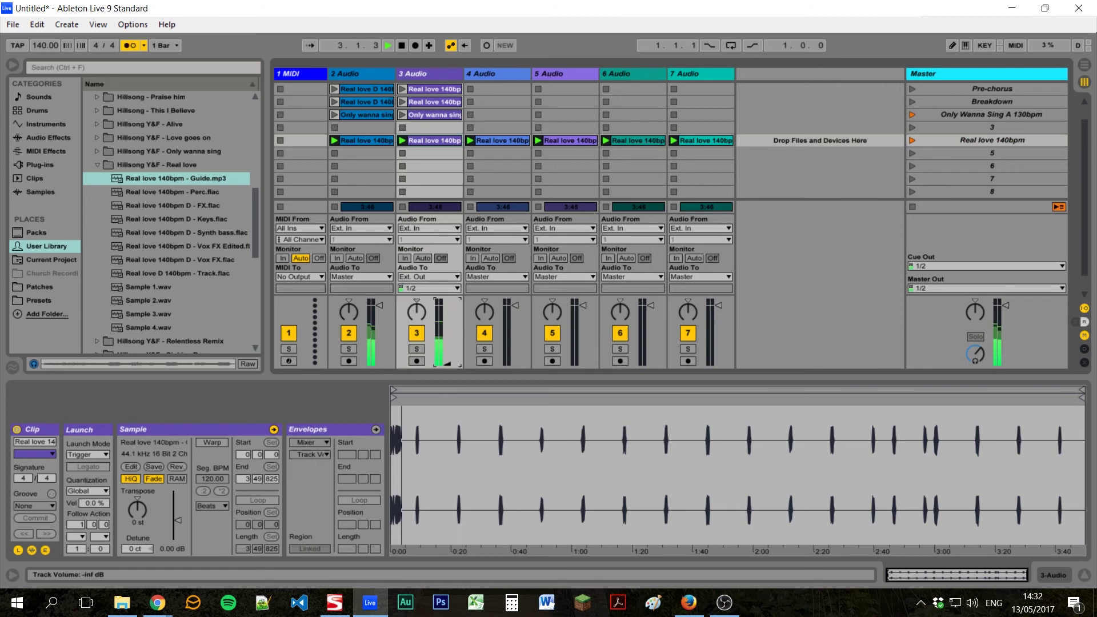
drag(446, 363, 447, 323)
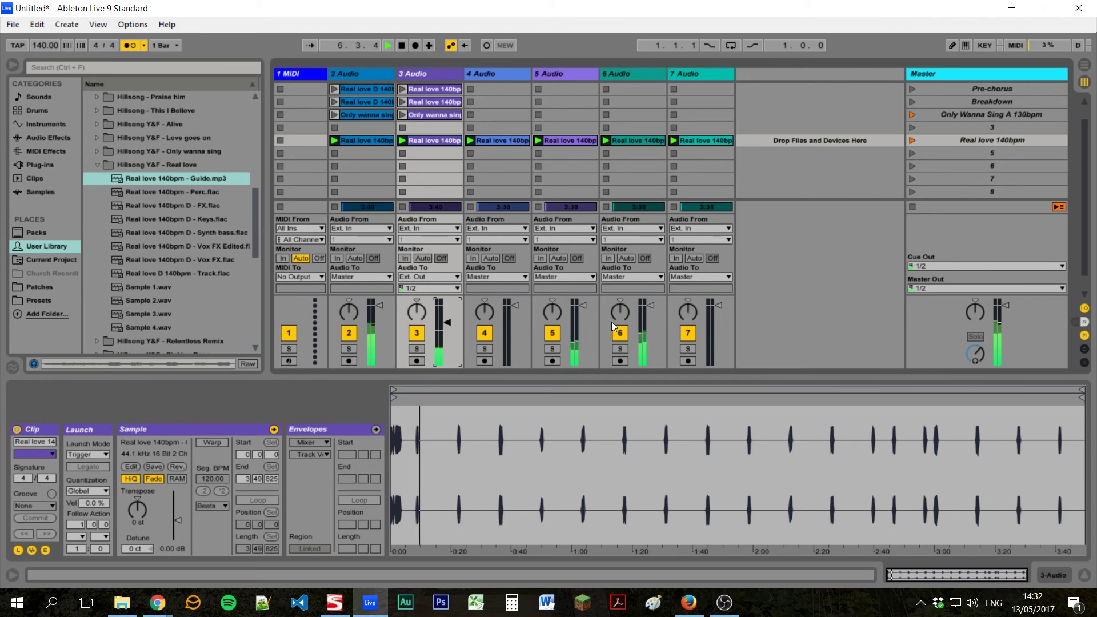
- Solo and unsolo track 6, then track 4, and stop playback
click(622, 350)
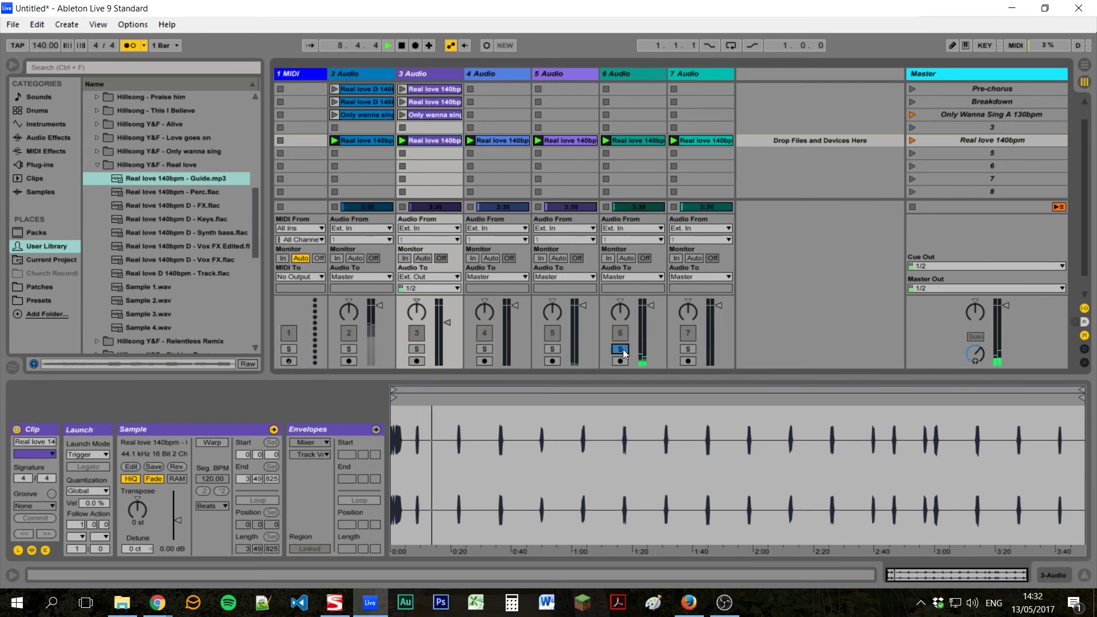
click(620, 349)
key(Tab)
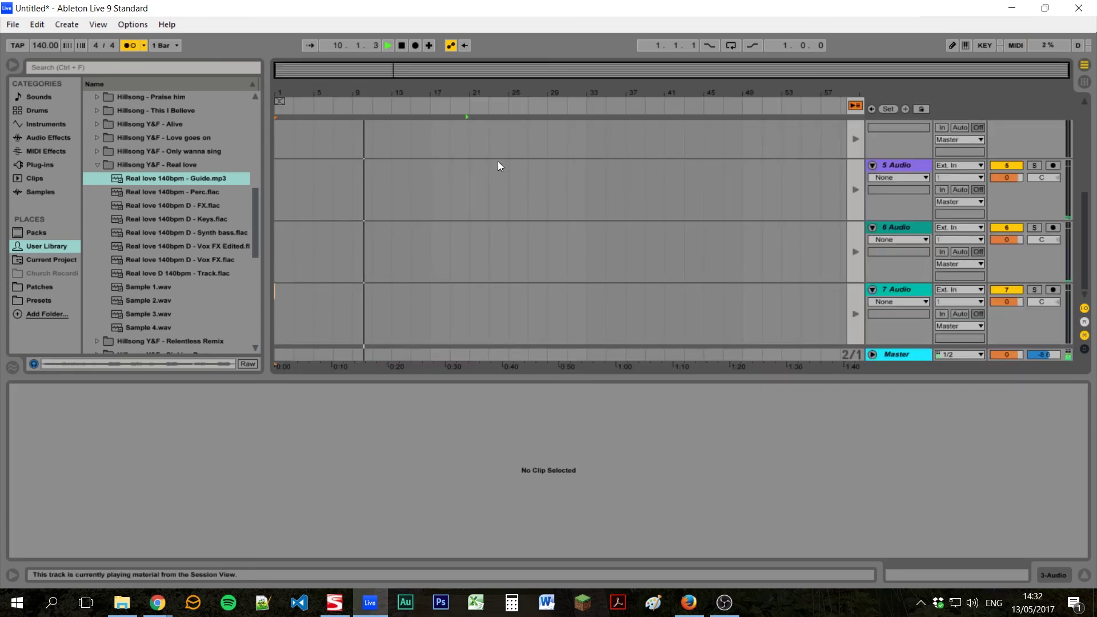
key(Tab)
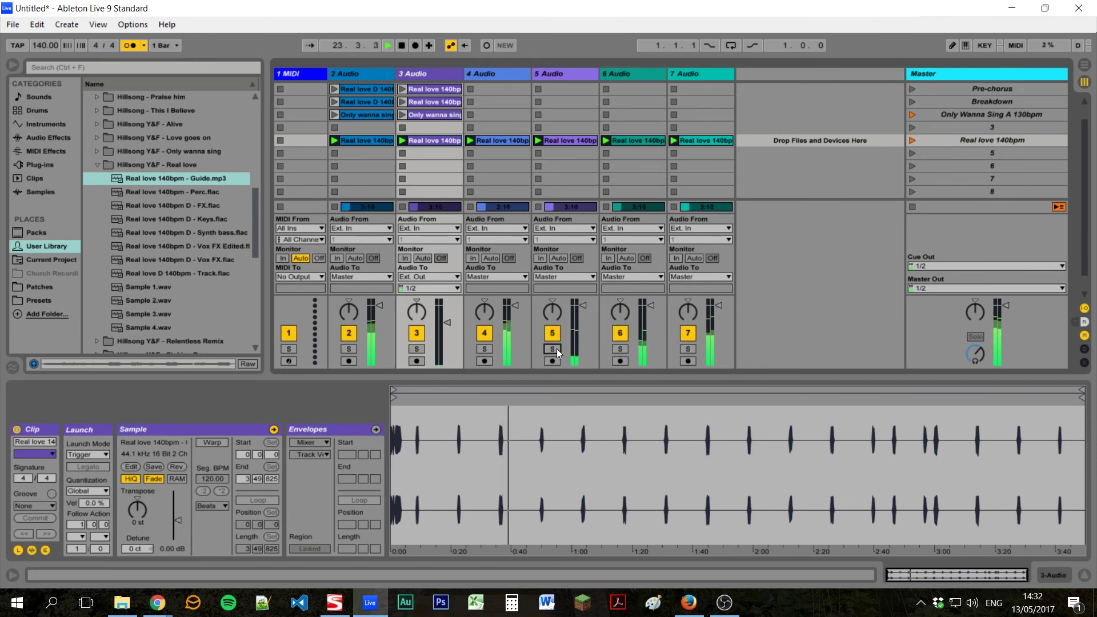
click(484, 349)
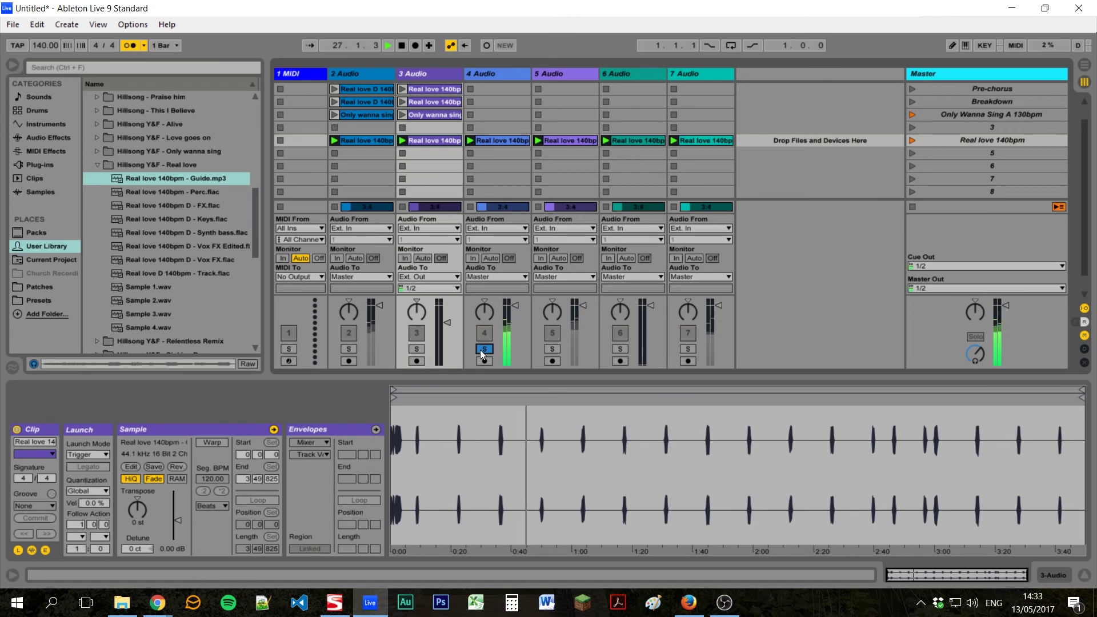
click(481, 350)
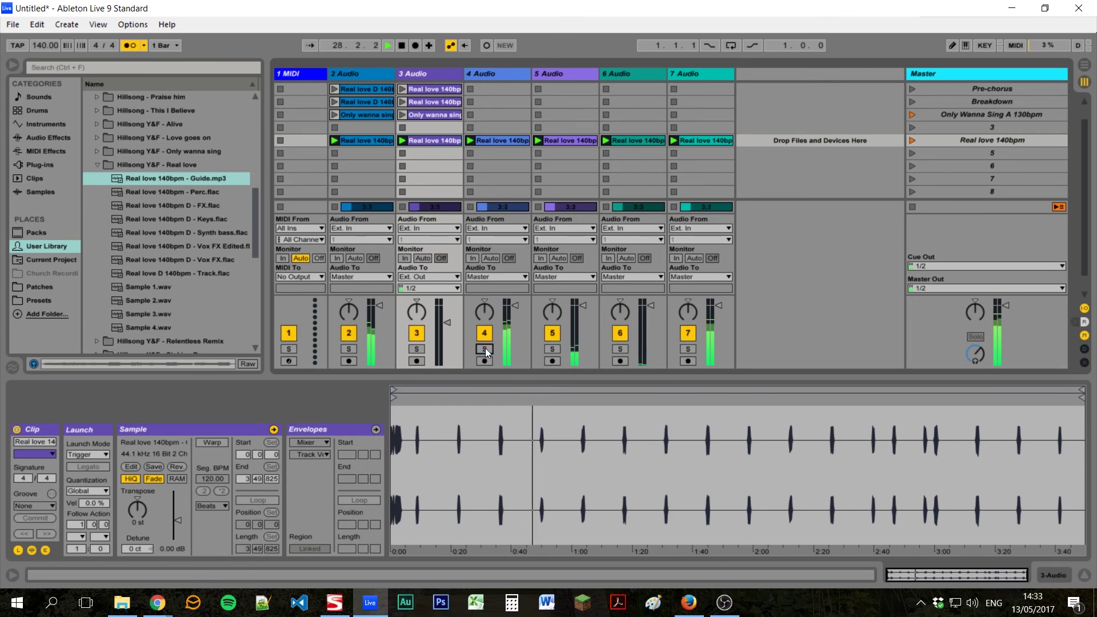
key(space)
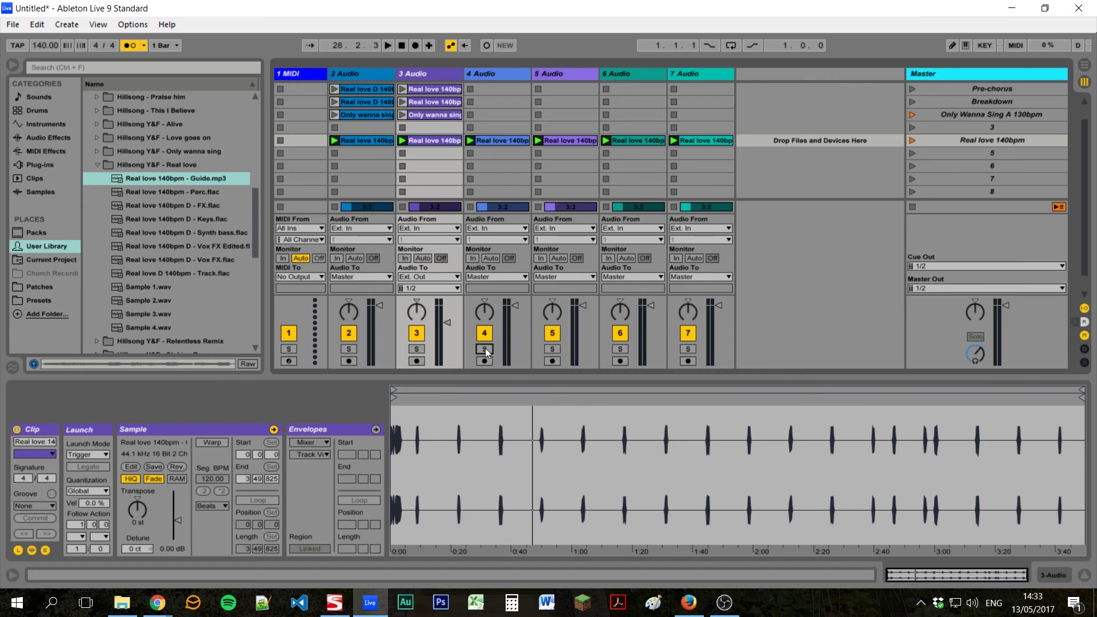
- Check track 4's output destination list, leaving it on Master
click(476, 277)
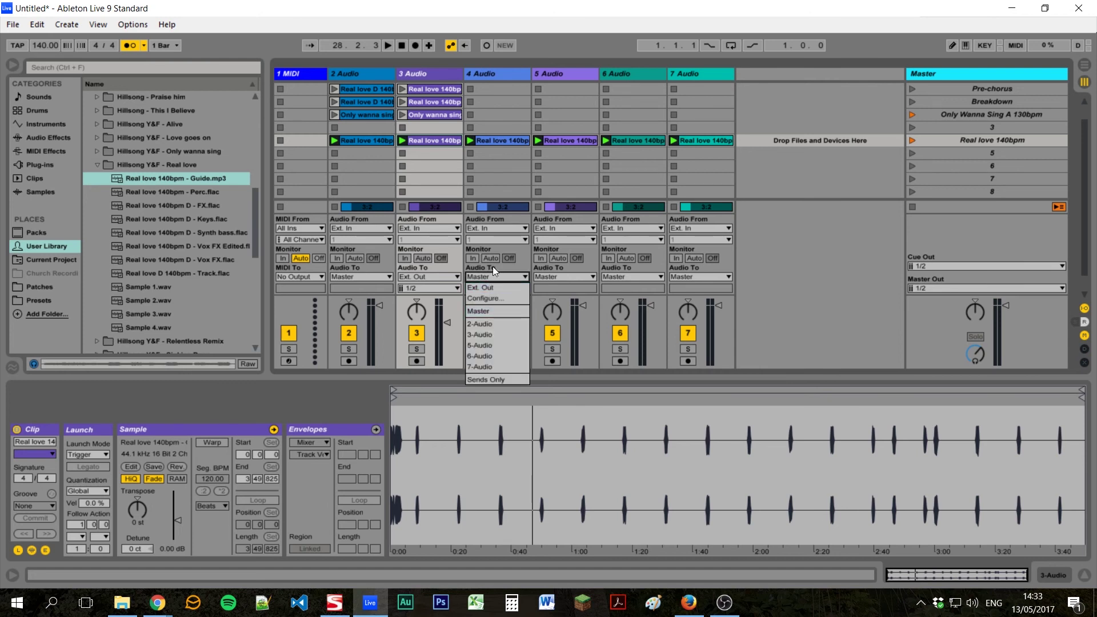
click(492, 271)
click(480, 275)
click(480, 275)
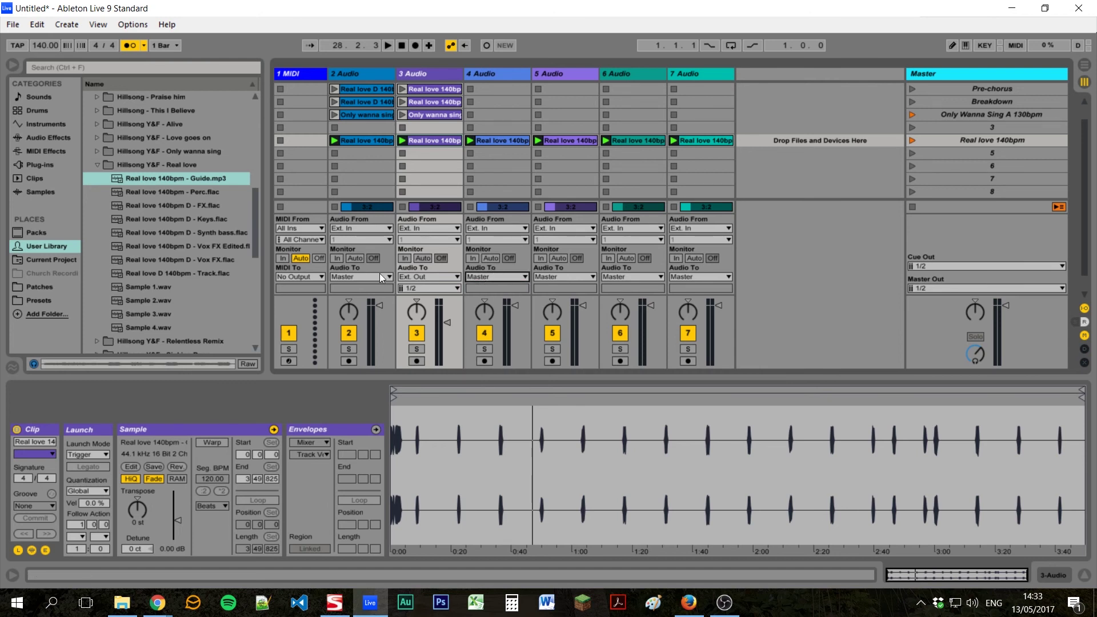
- Rename track 2 to Keys
click(350, 76)
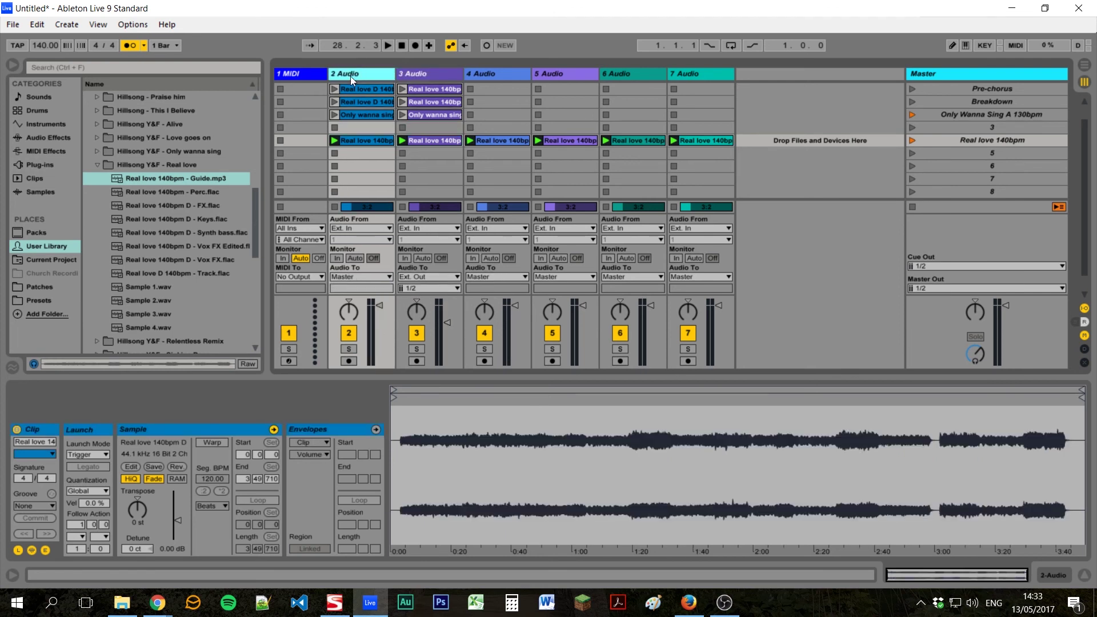
key(Return)
right_click(351, 77)
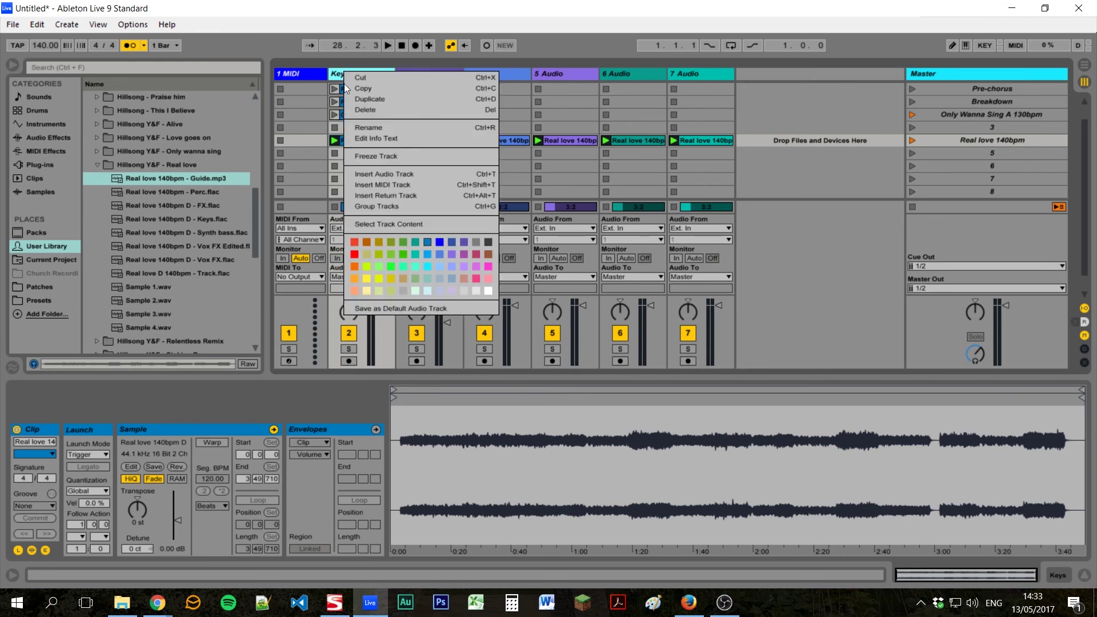
click(525, 163)
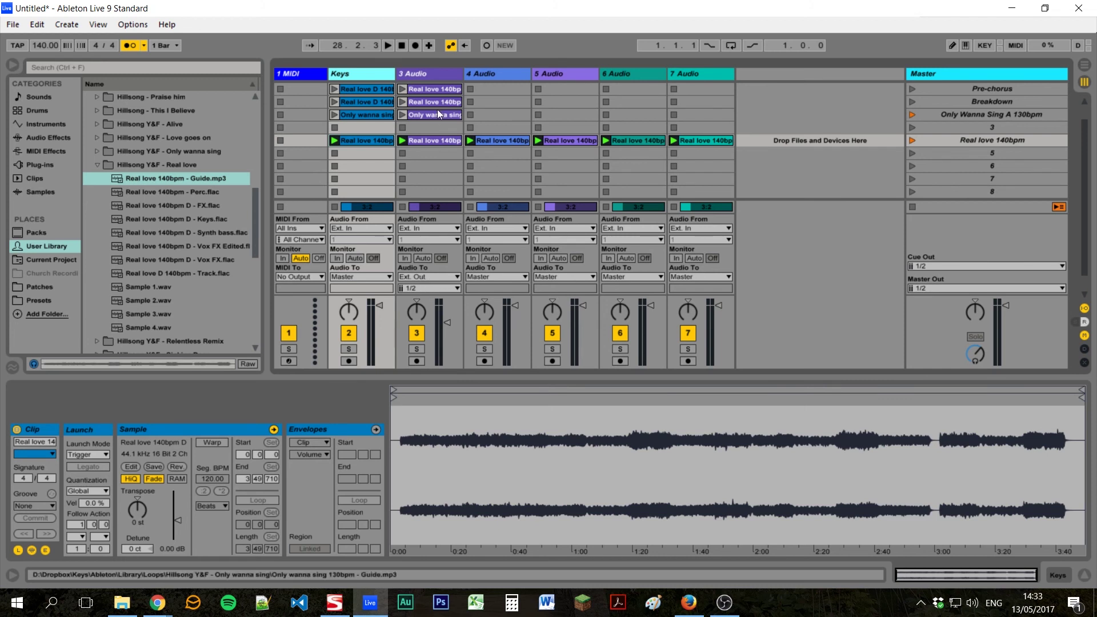
- Route track 3 to output channel 2 and send track 4 to Ext. Out
click(427, 73)
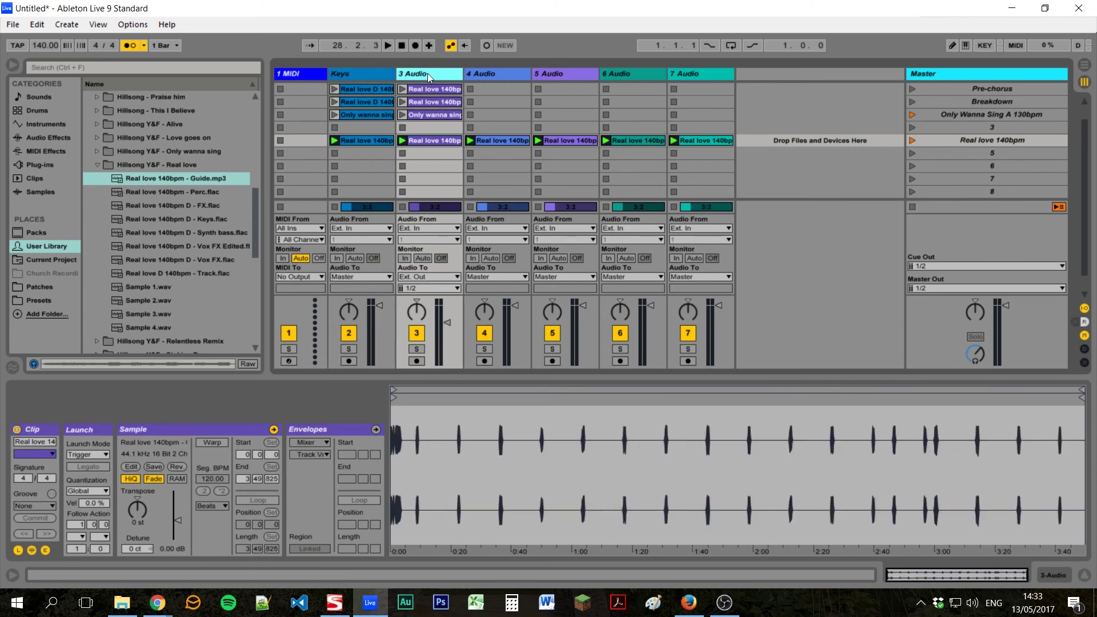
click(434, 289)
click(412, 318)
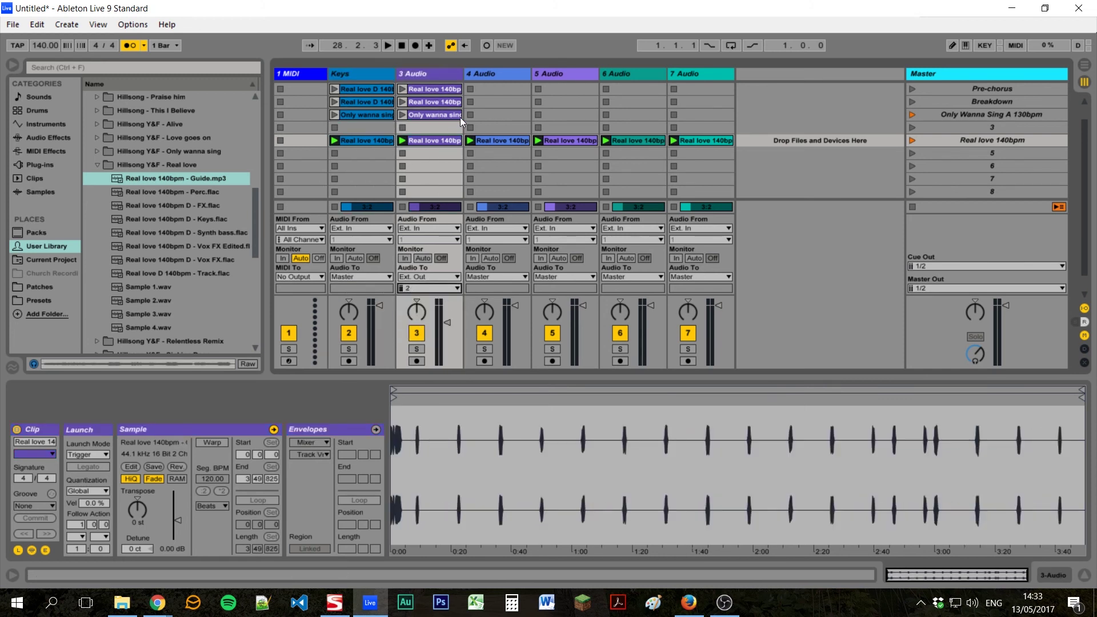
click(501, 75)
click(479, 278)
click(481, 285)
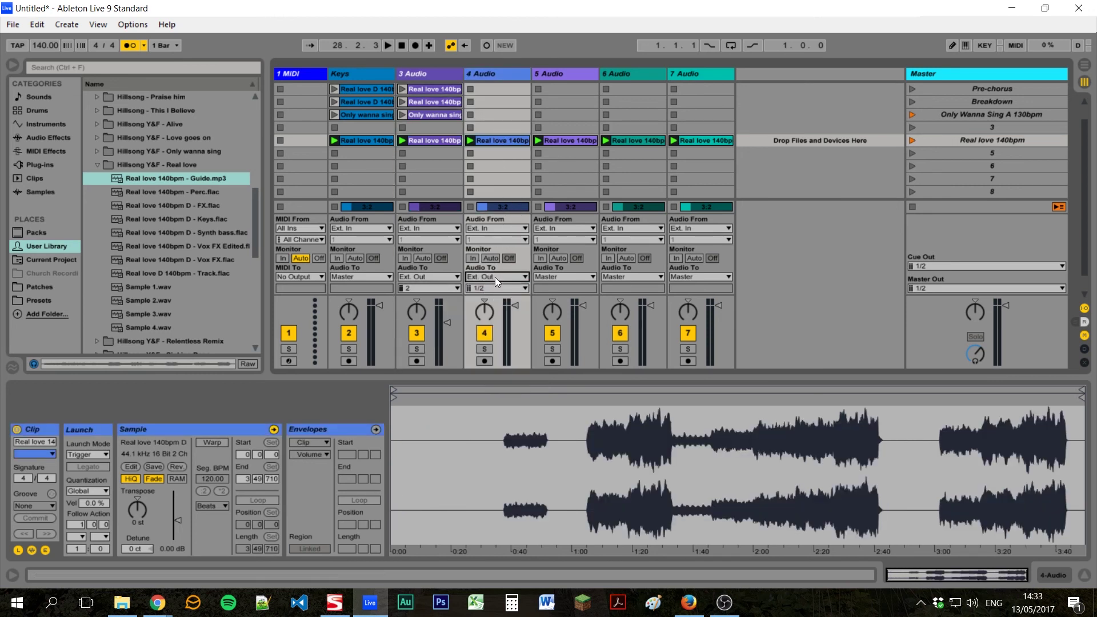
click(491, 289)
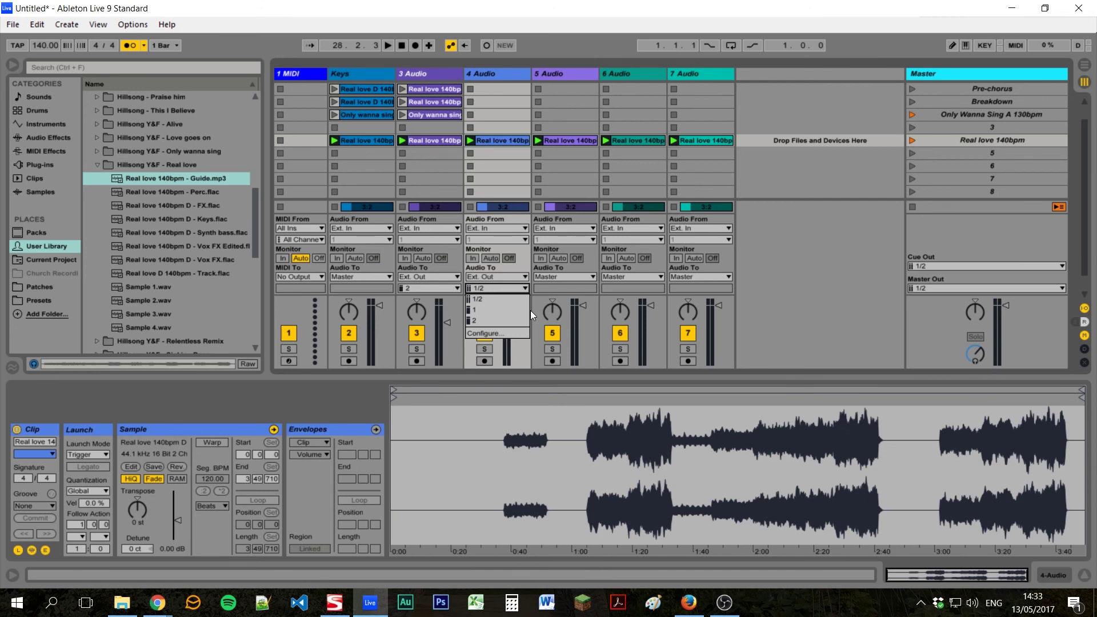
click(496, 334)
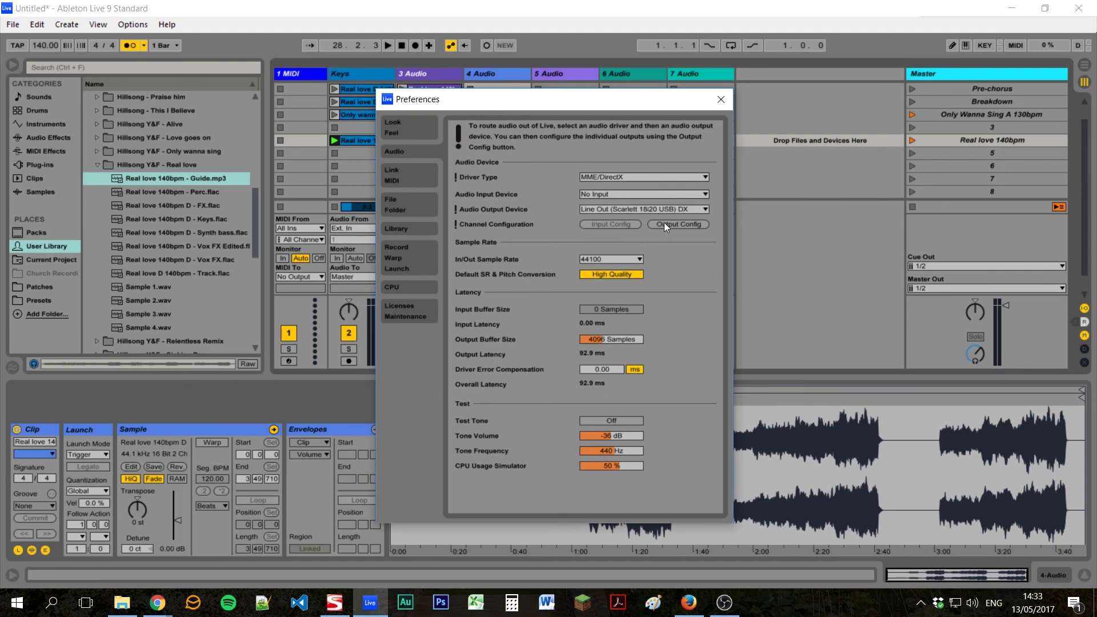
click(664, 223)
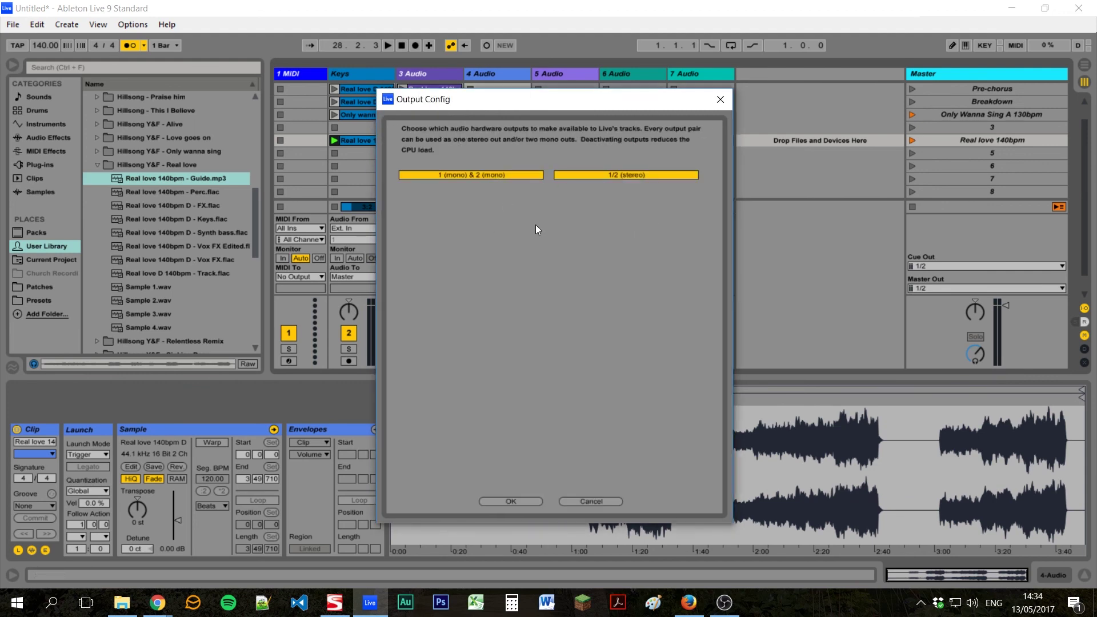
click(600, 502)
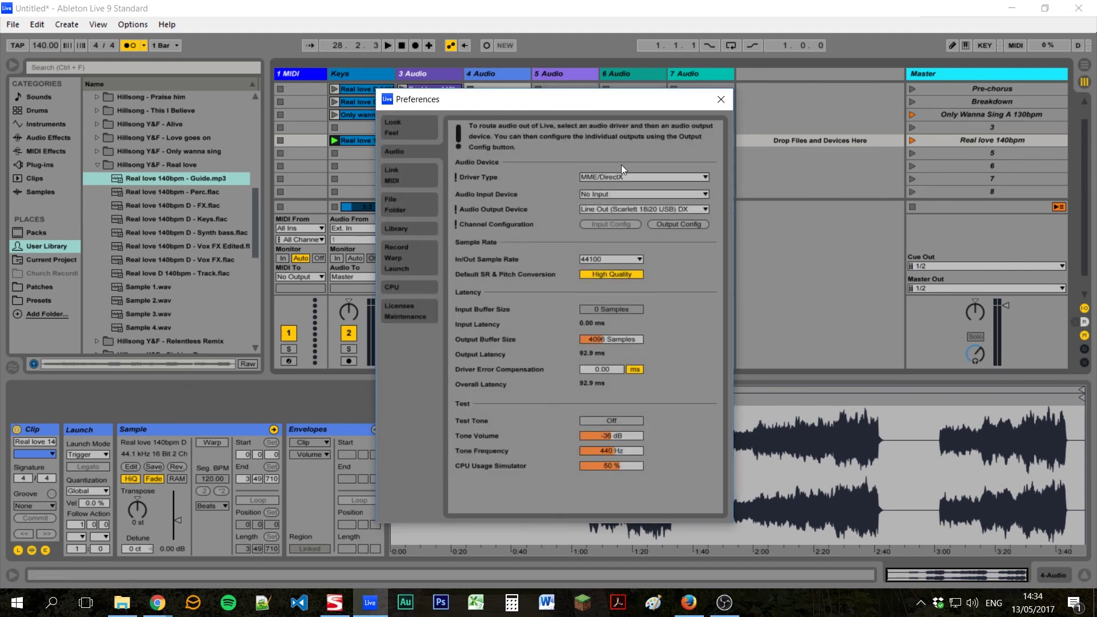
click(720, 99)
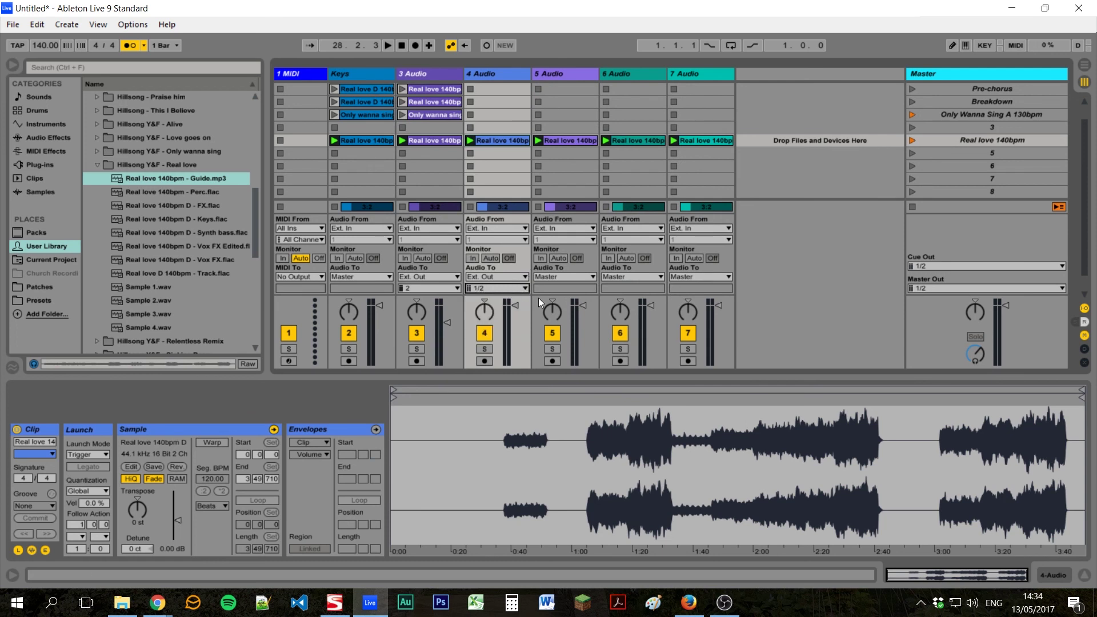
- Set track 4 to output channel 2 and track 5 to Ext. Out channel 1
click(474, 289)
click(484, 321)
click(549, 276)
click(549, 282)
click(550, 288)
click(554, 308)
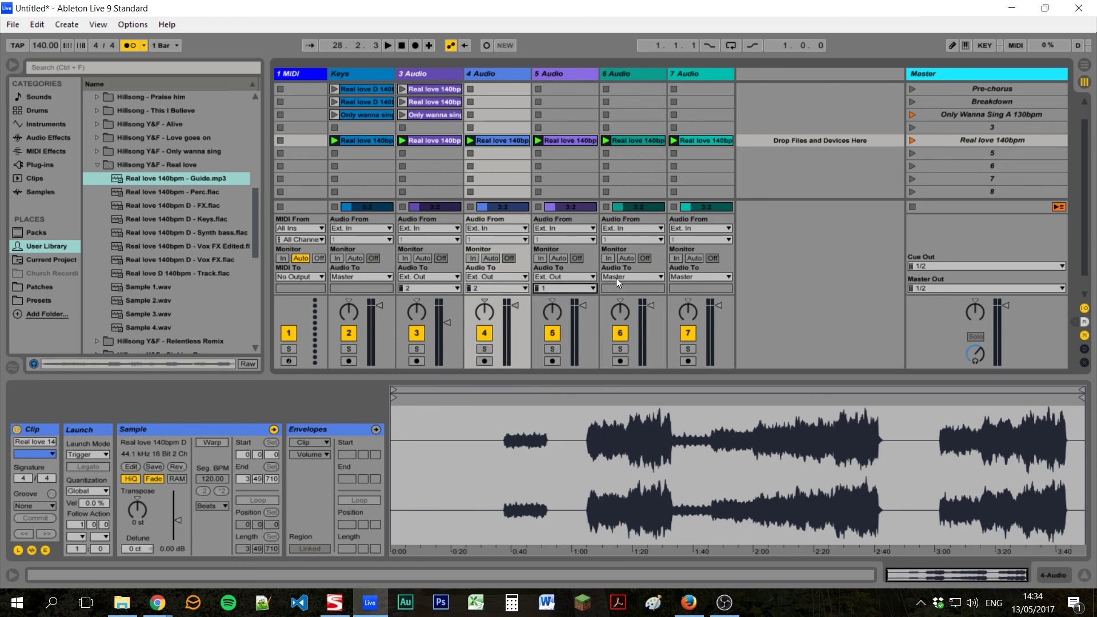
- Route track 6 to Ext. Out channel 2 and track 7 to Ext. Out channel 1
click(615, 278)
click(616, 282)
click(618, 289)
click(615, 318)
click(673, 278)
click(674, 282)
click(686, 289)
click(684, 309)
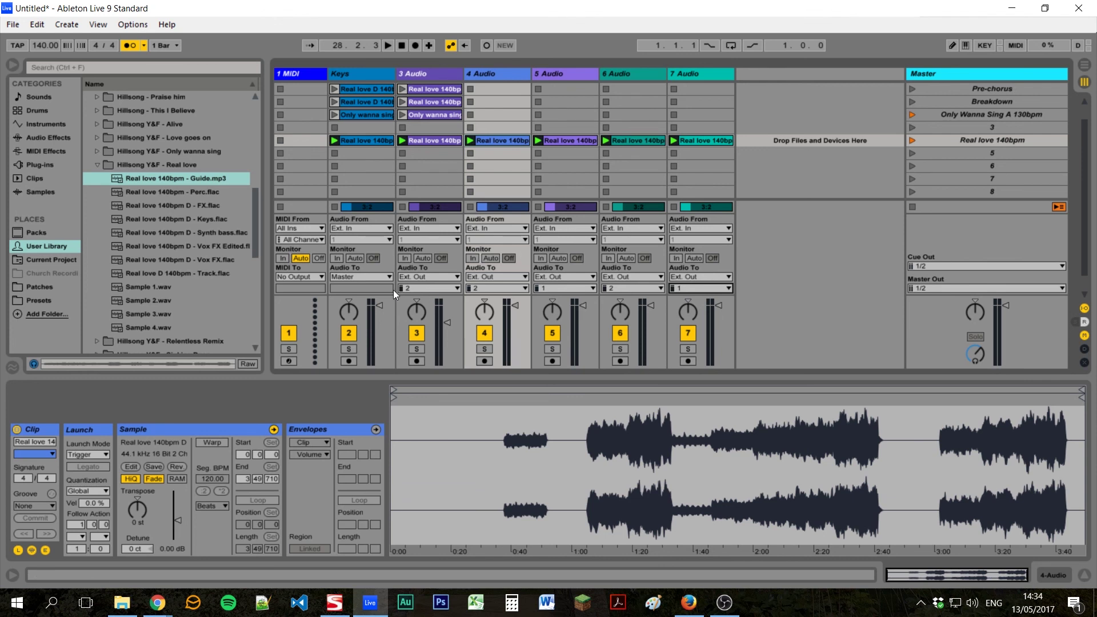
- Set Master Out to 1 and Cue Out to 2, then launch Real love 140bpm
click(966, 288)
click(920, 303)
click(927, 266)
click(924, 299)
click(913, 141)
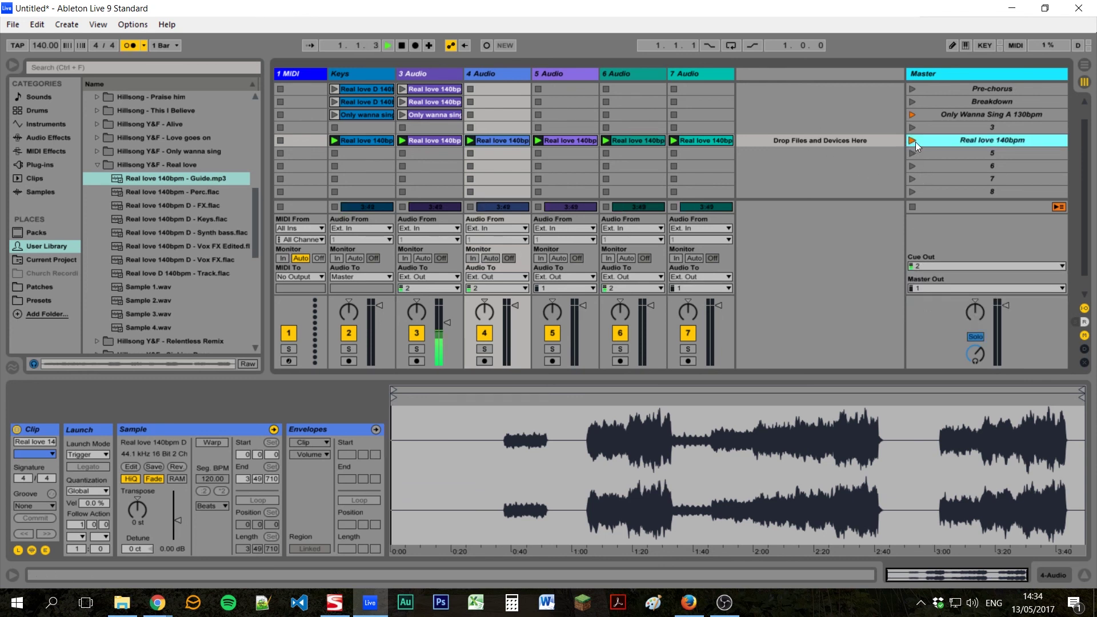
key(Tab)
key(Tab)
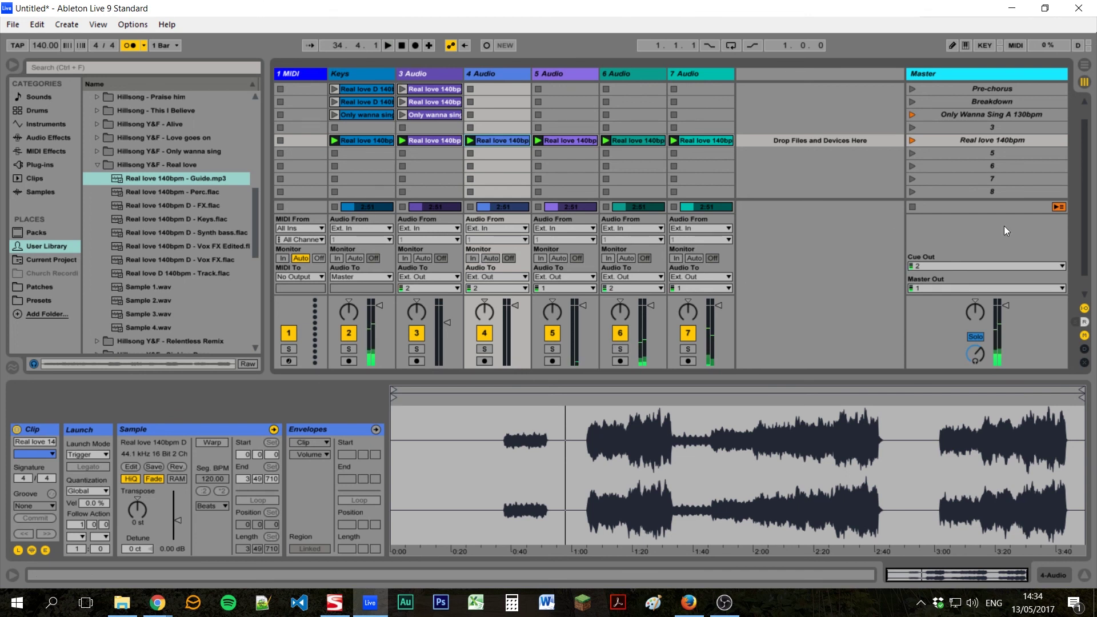
scroll(997, 171, up, 2)
click(991, 166)
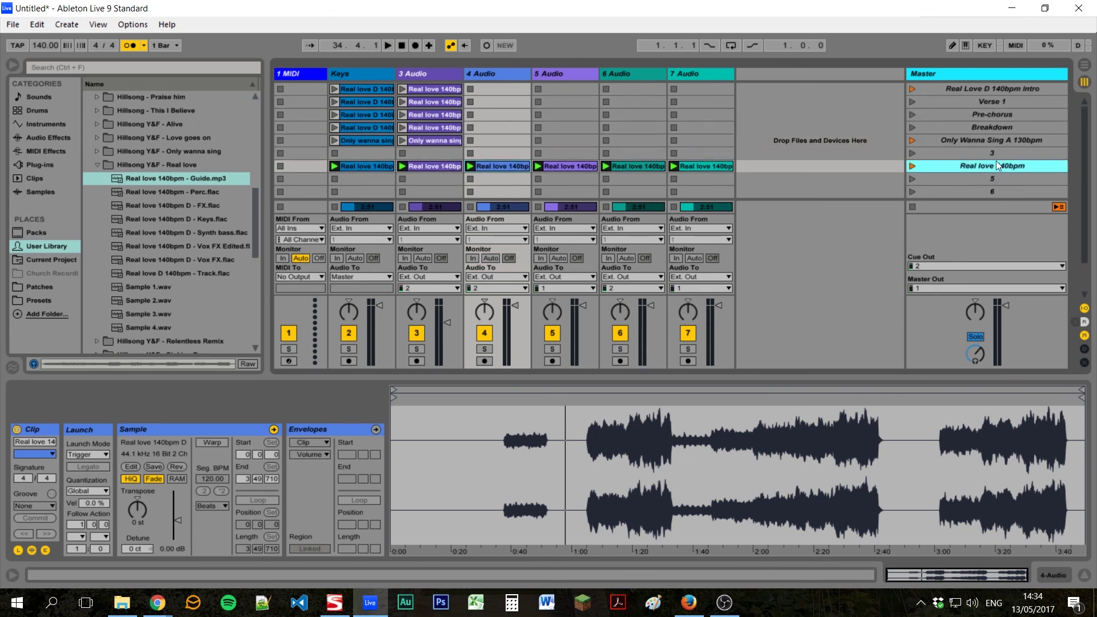